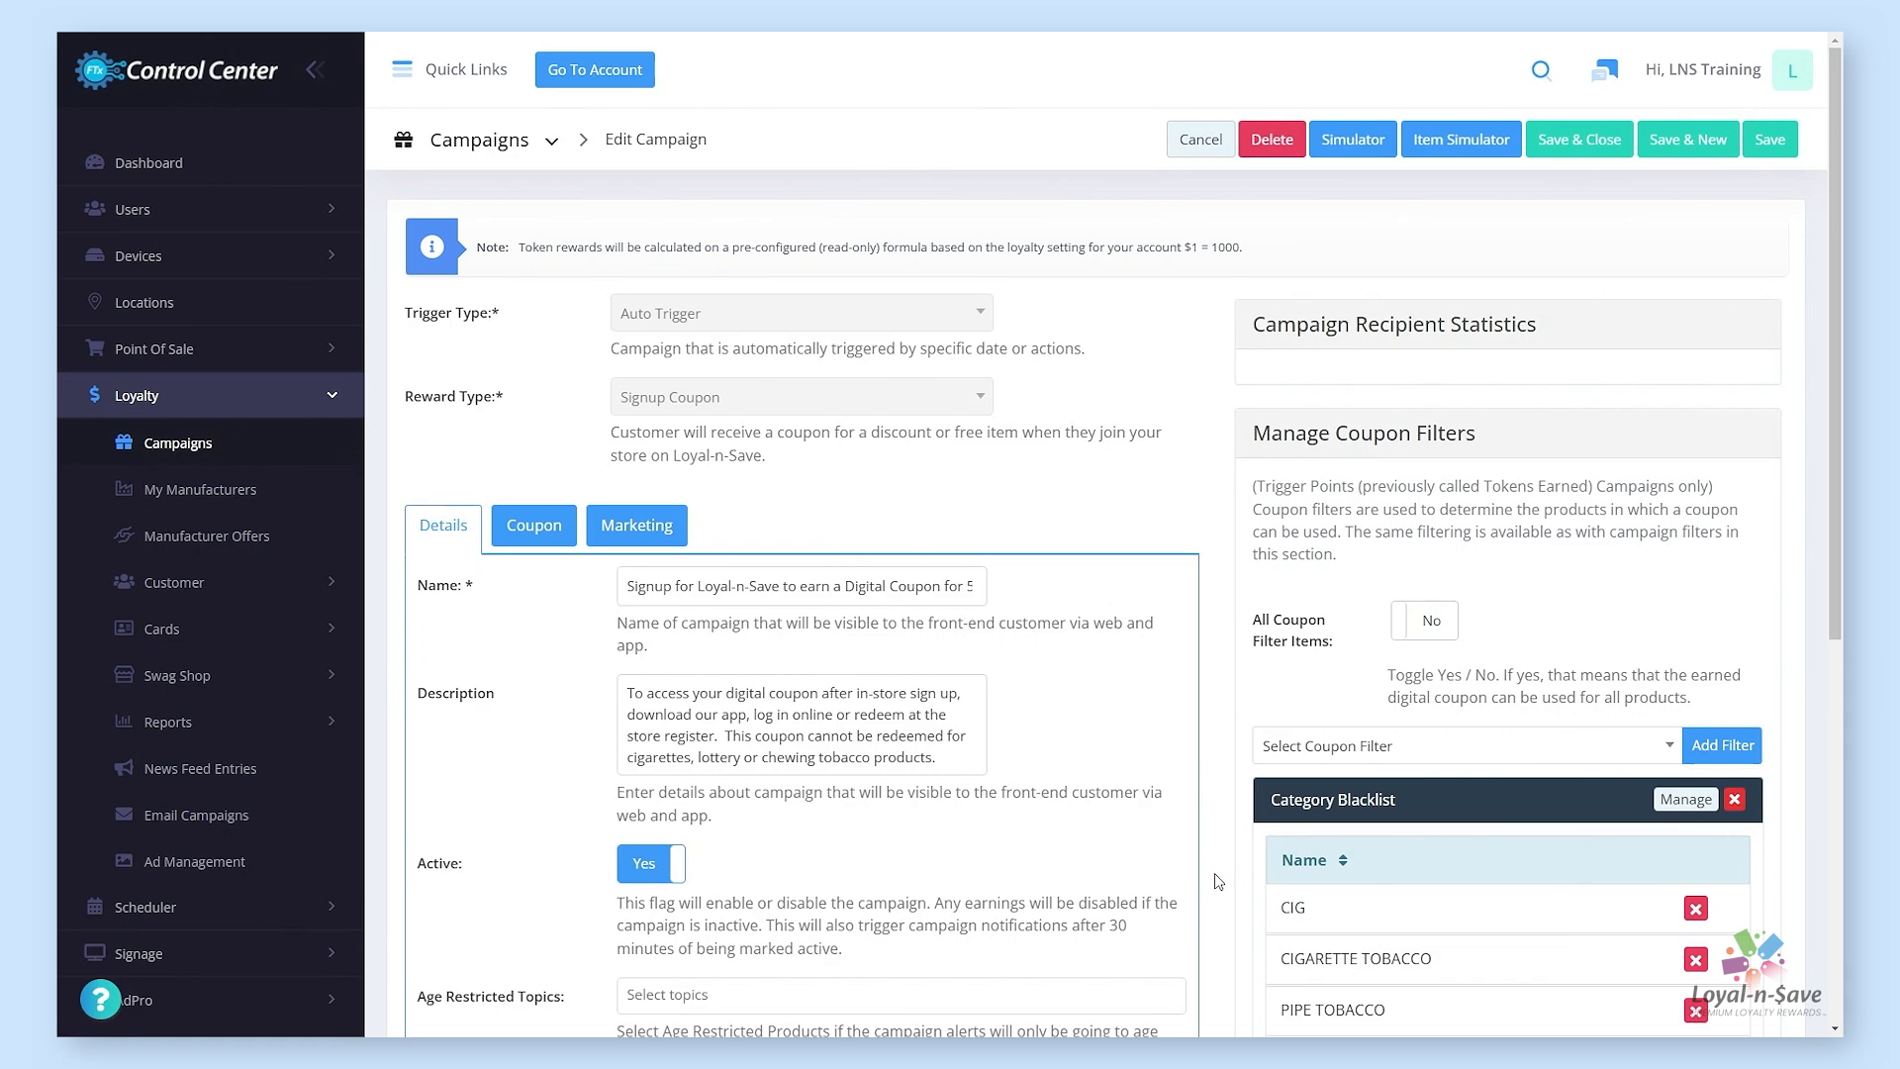
- Review the available coupon filter types and apply the existing category selection of the Category Blacklist filter
scroll(1218, 881, down, 1)
scroll(1218, 880, down, 1)
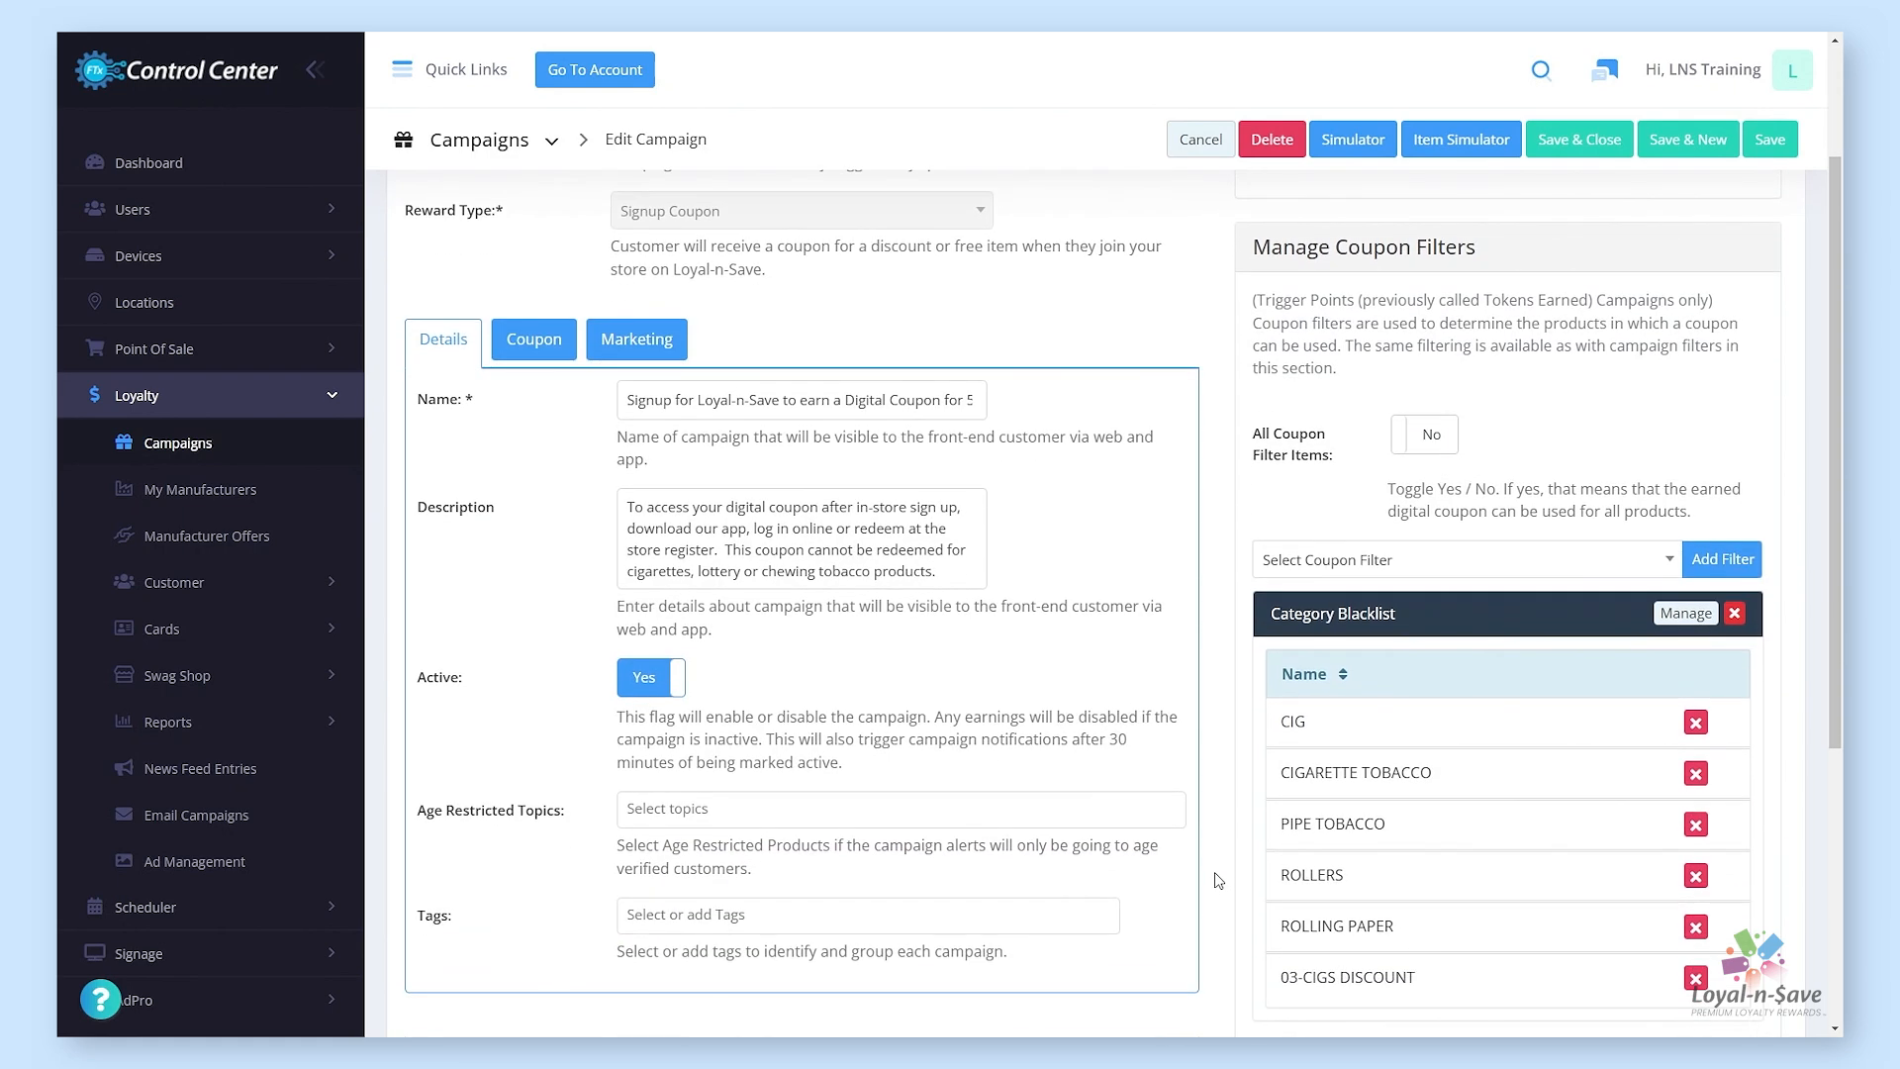
scroll(1218, 881, up, 1)
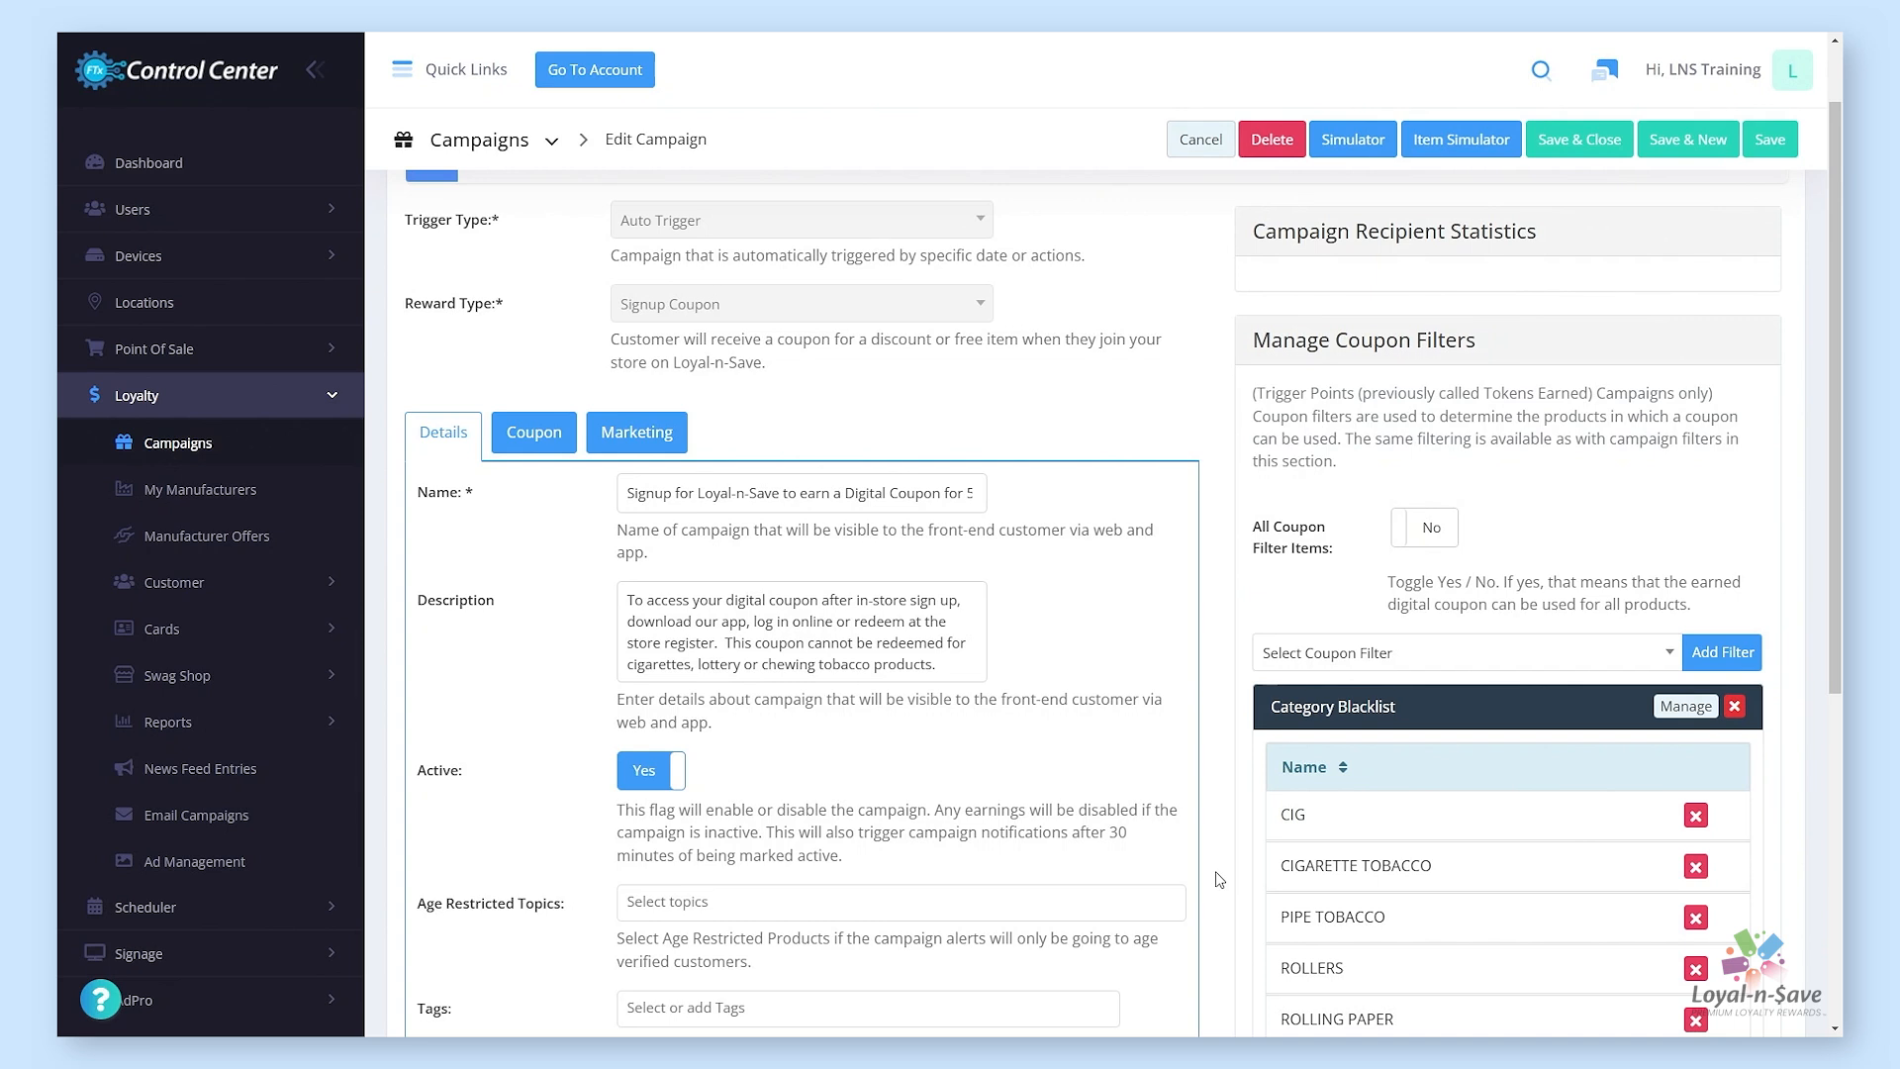
click(1671, 656)
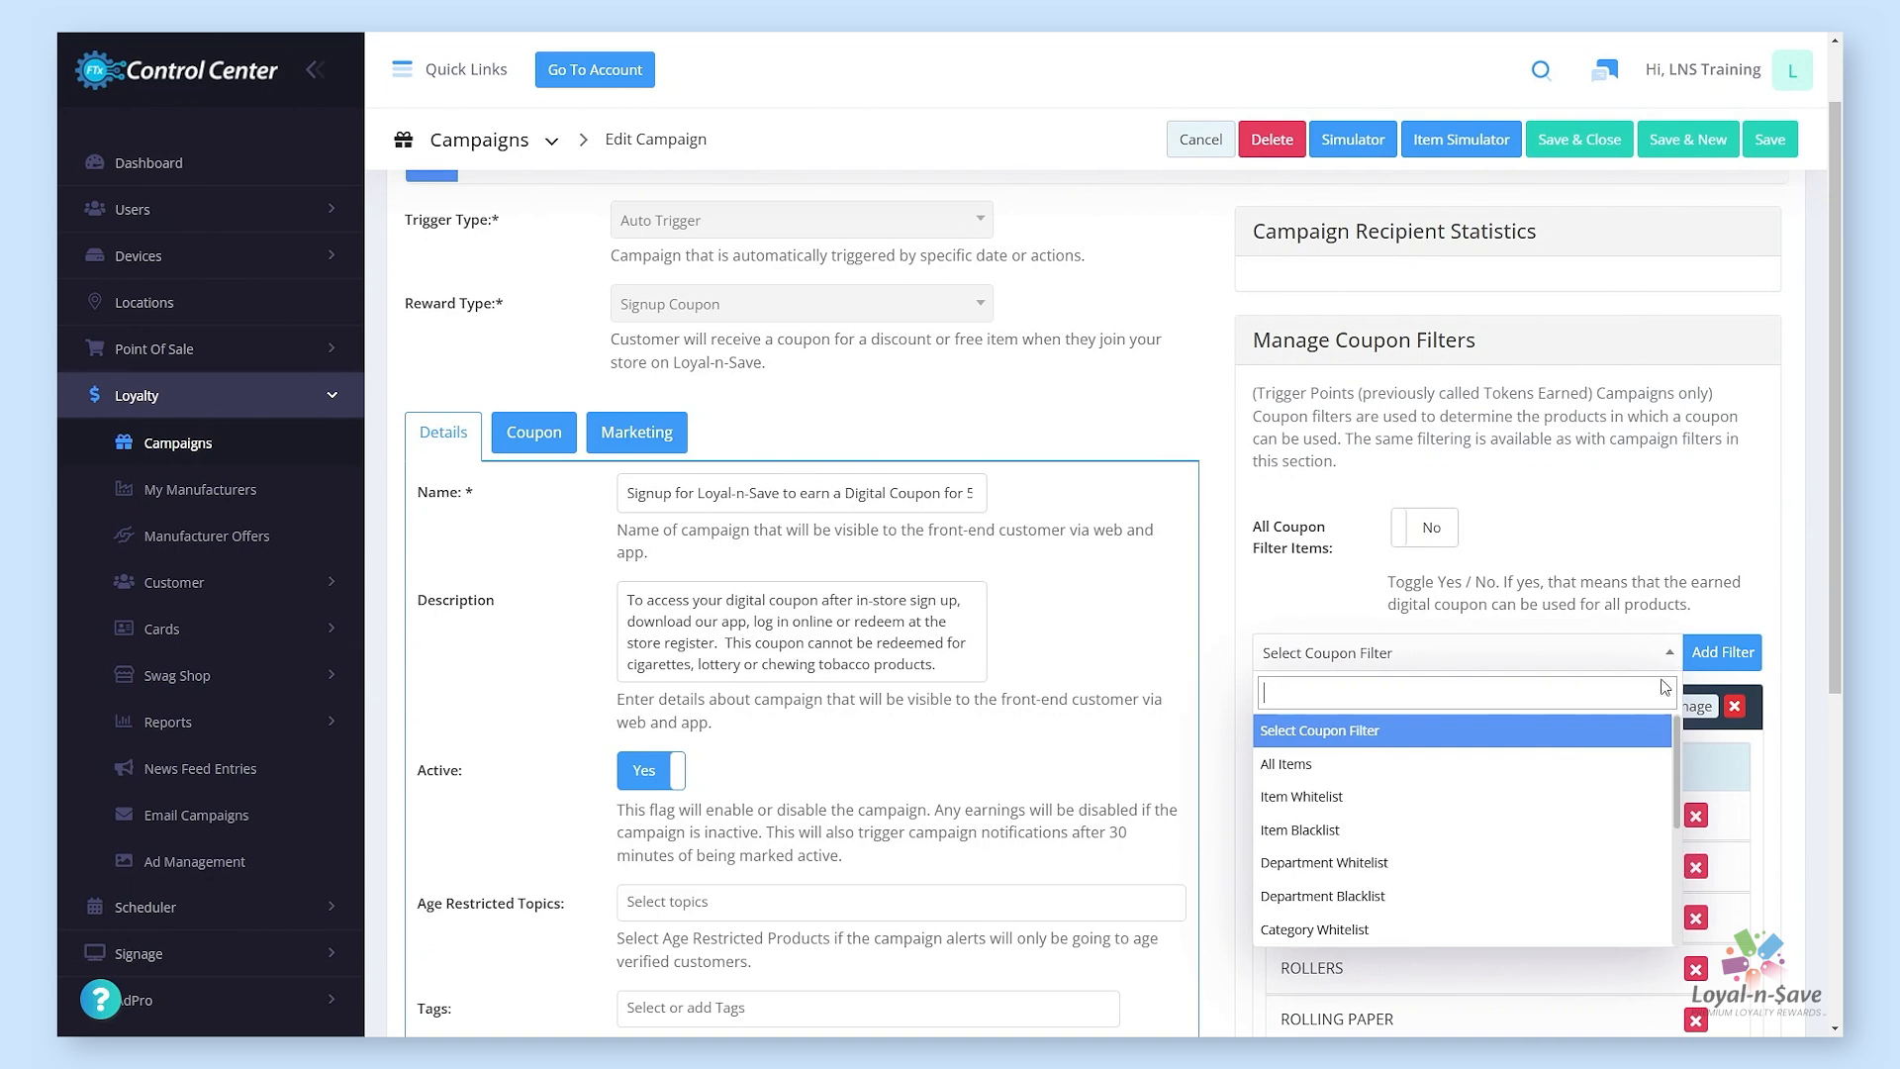
click(1756, 552)
click(1683, 709)
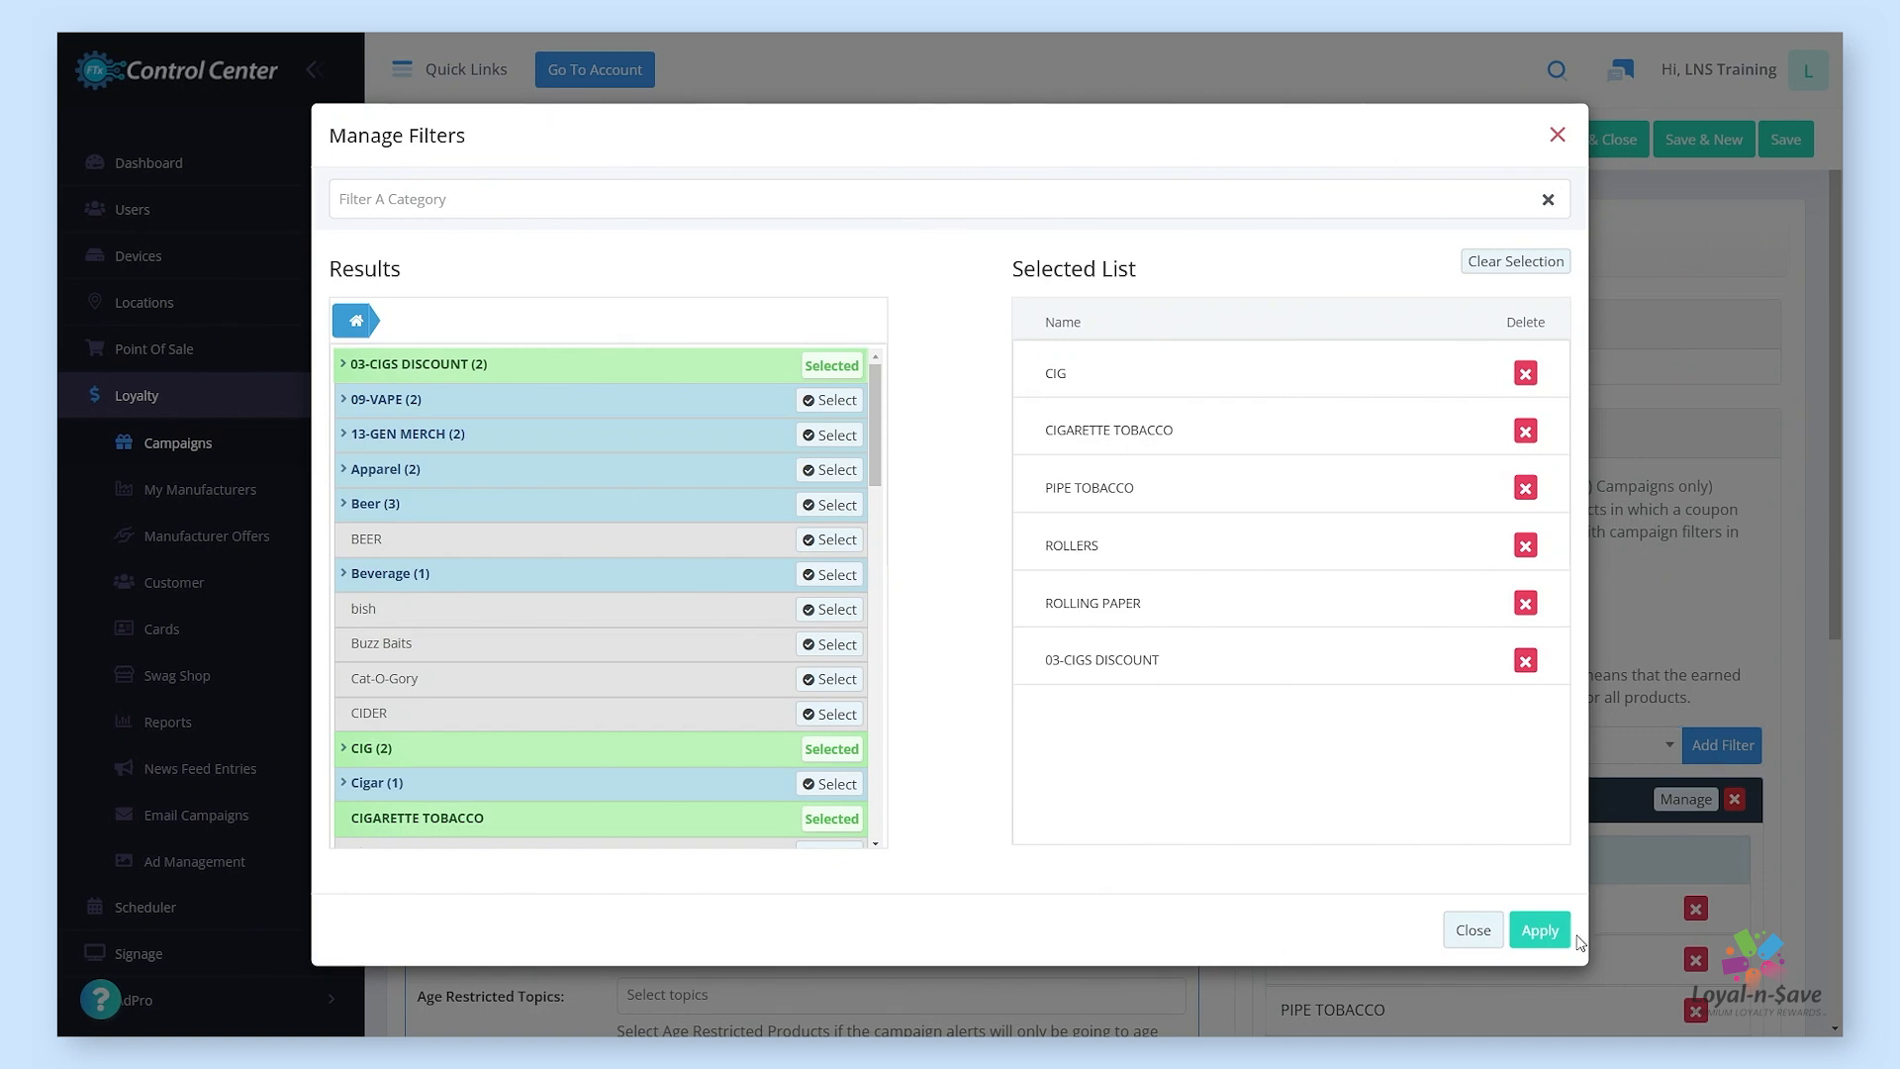
click(1540, 932)
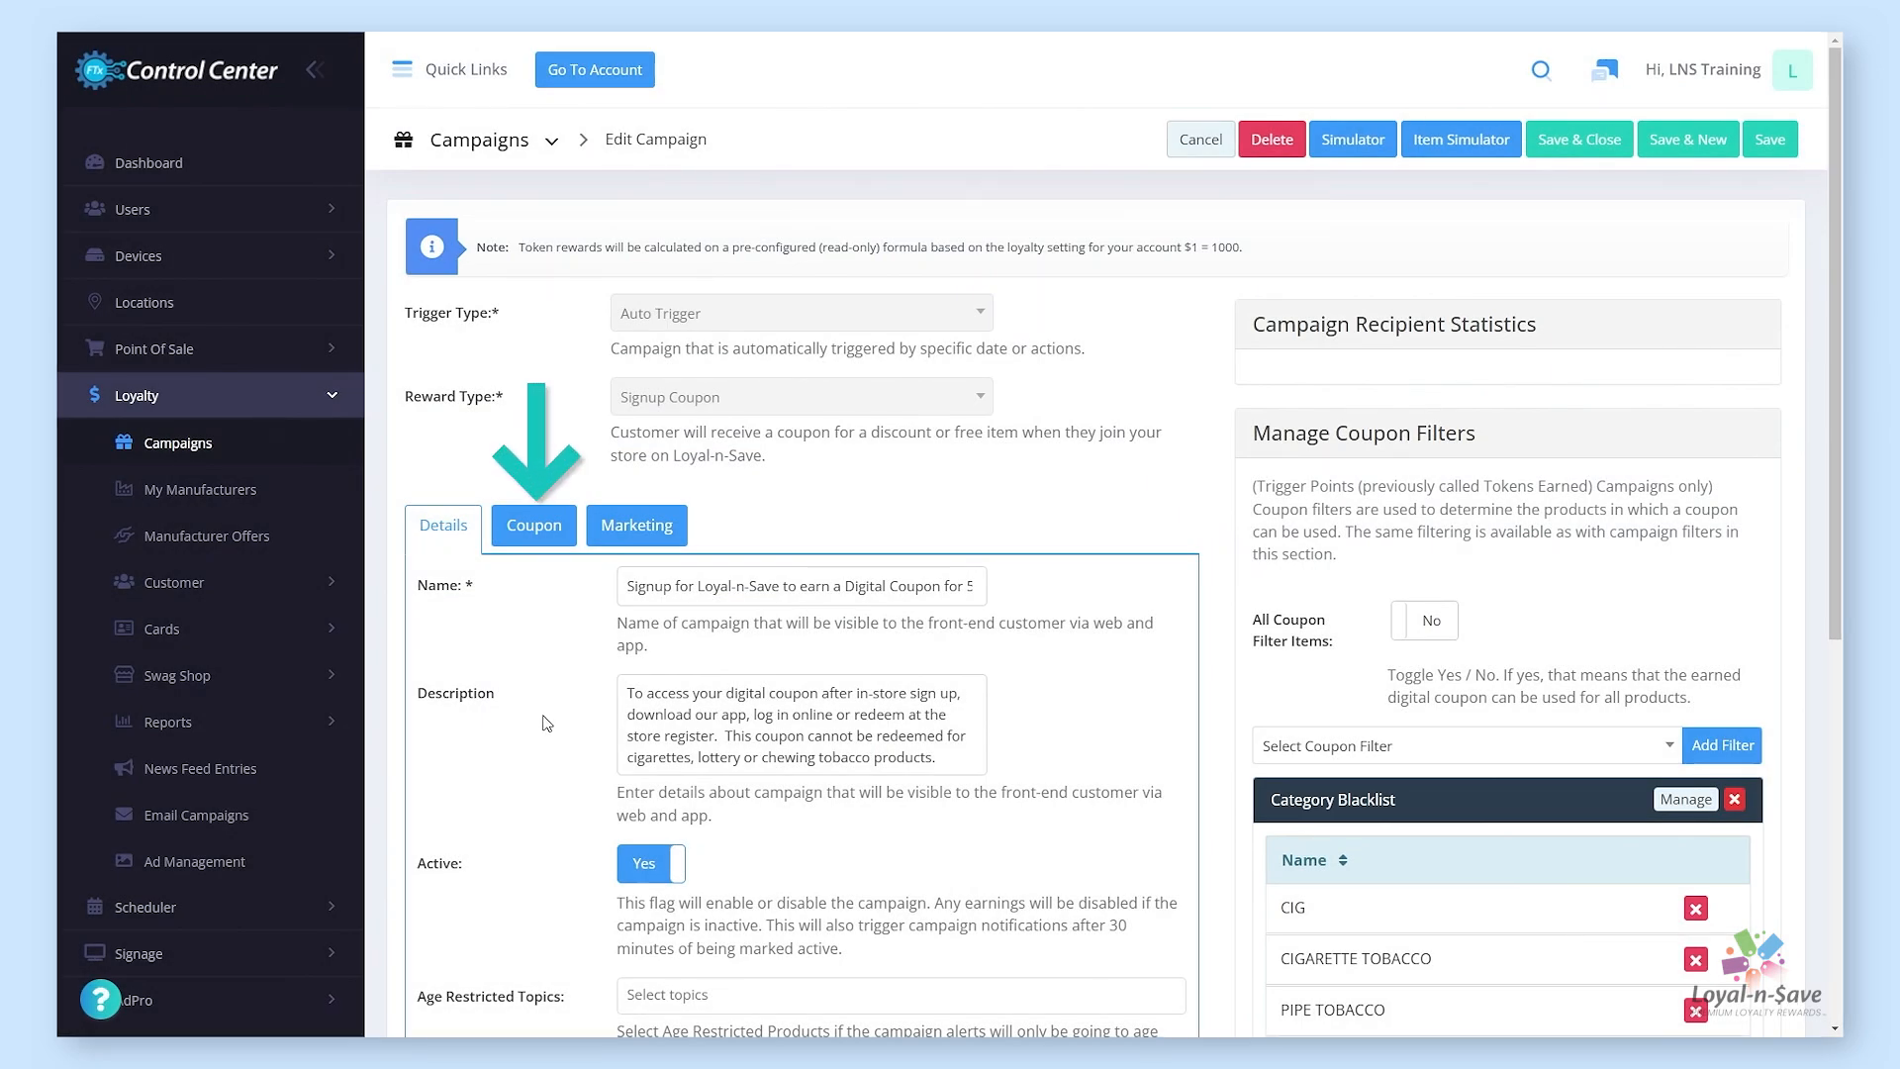
- Open the coupon settings of the signup campaign at the header and text lines
click(550, 542)
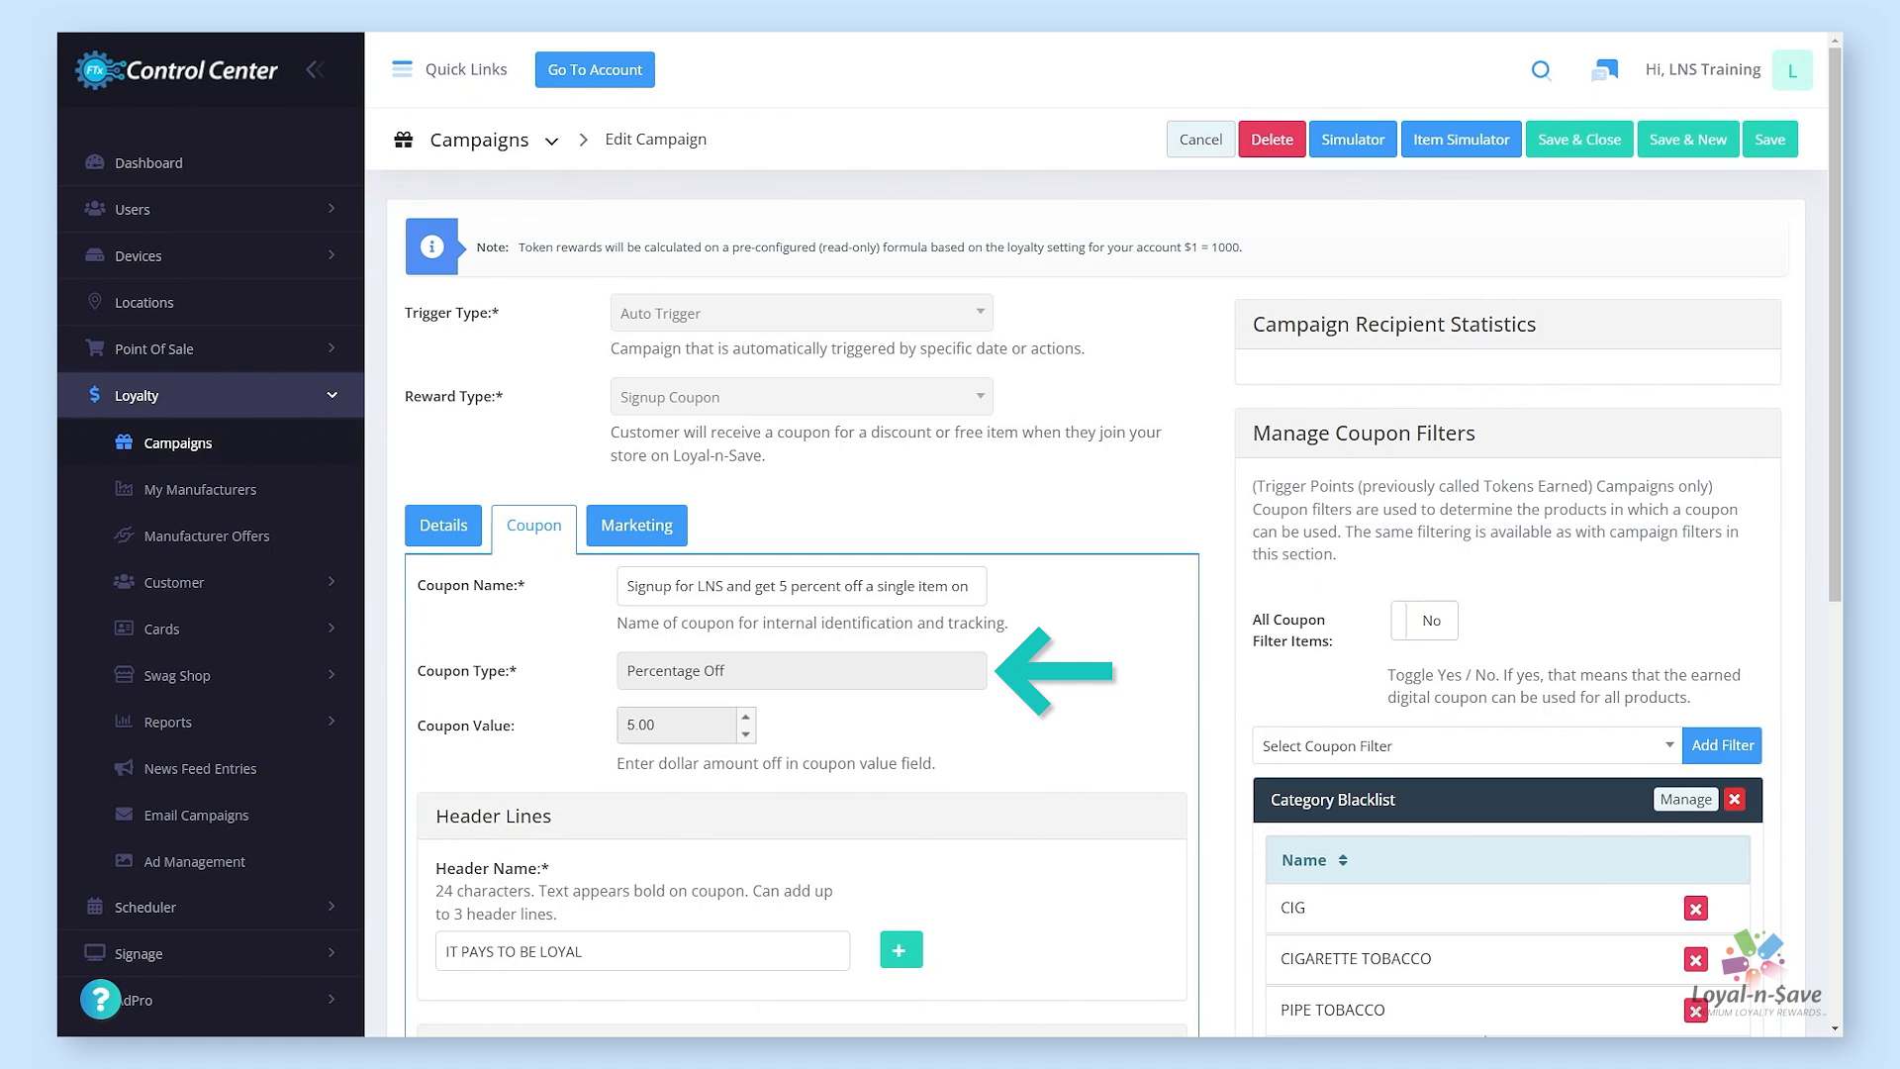
scroll(1114, 603, down, 3)
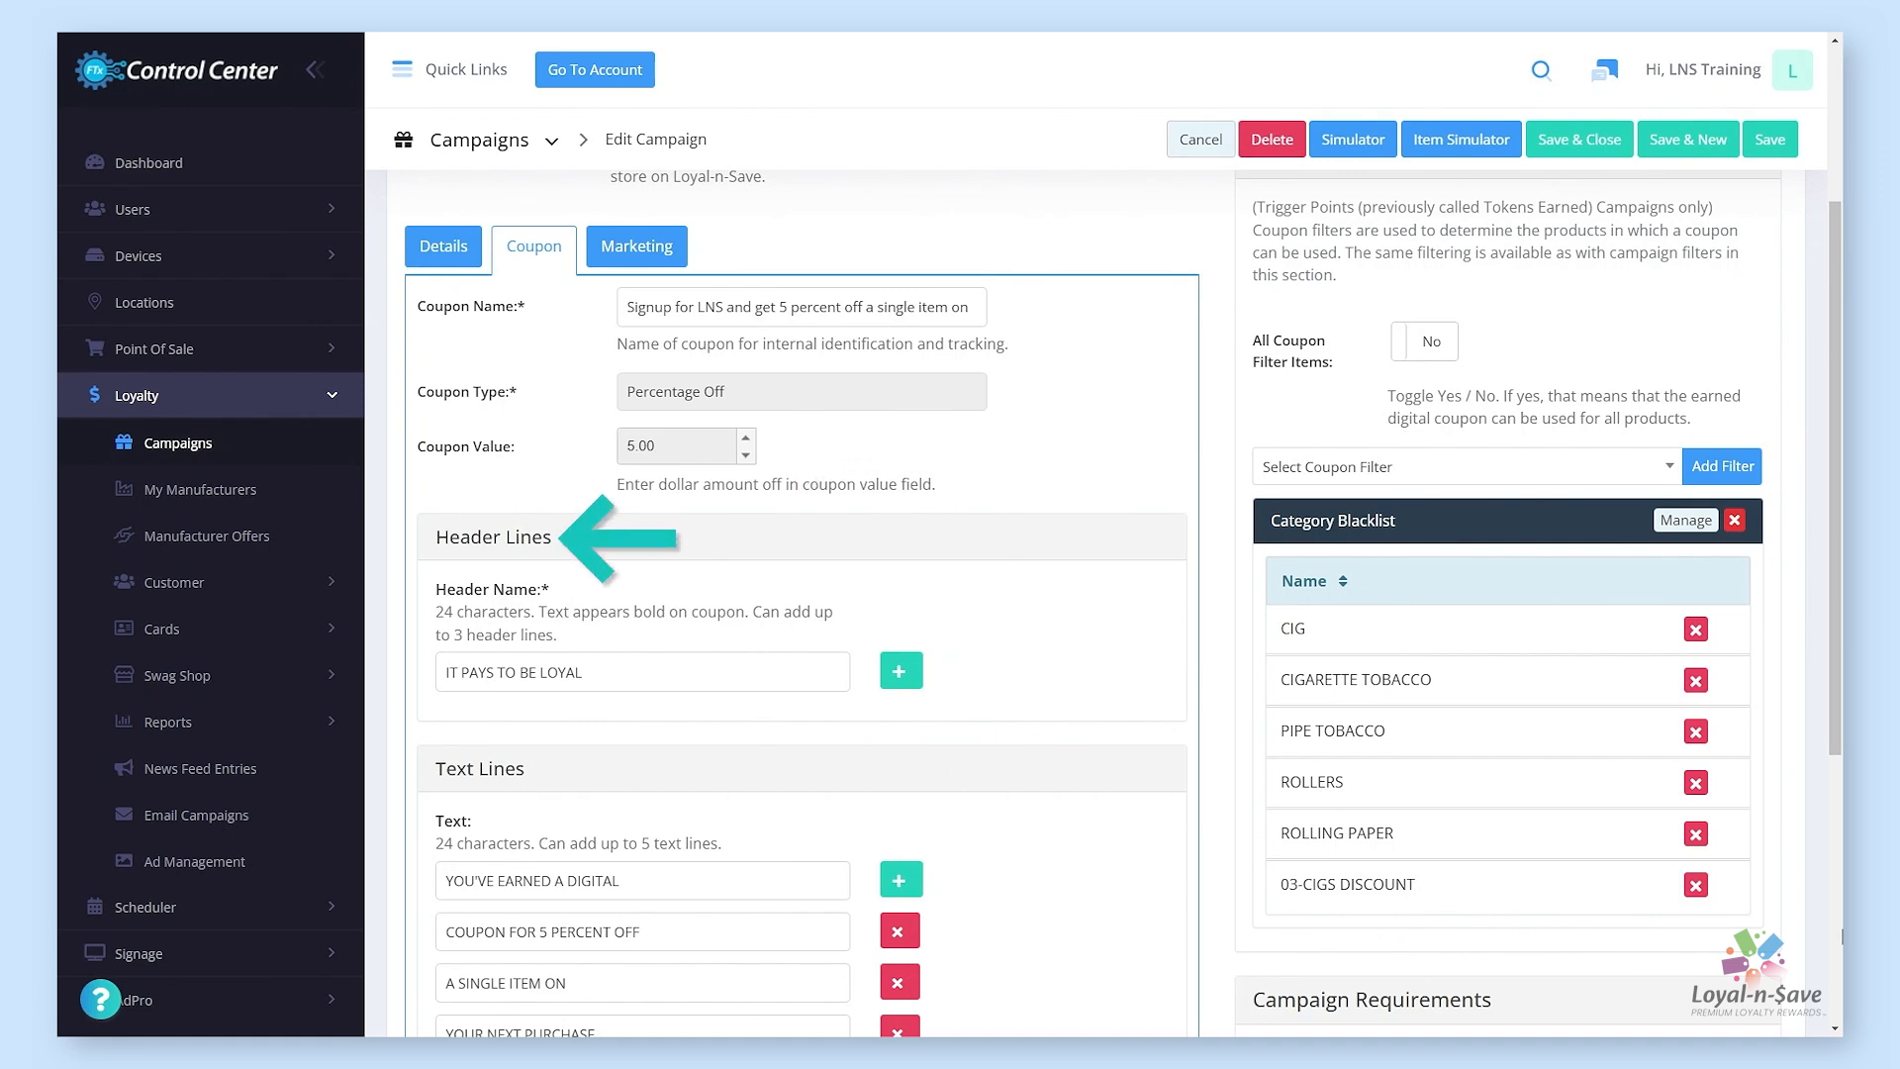
- Add two blank header lines to the coupon and remove both again
click(901, 687)
click(901, 687)
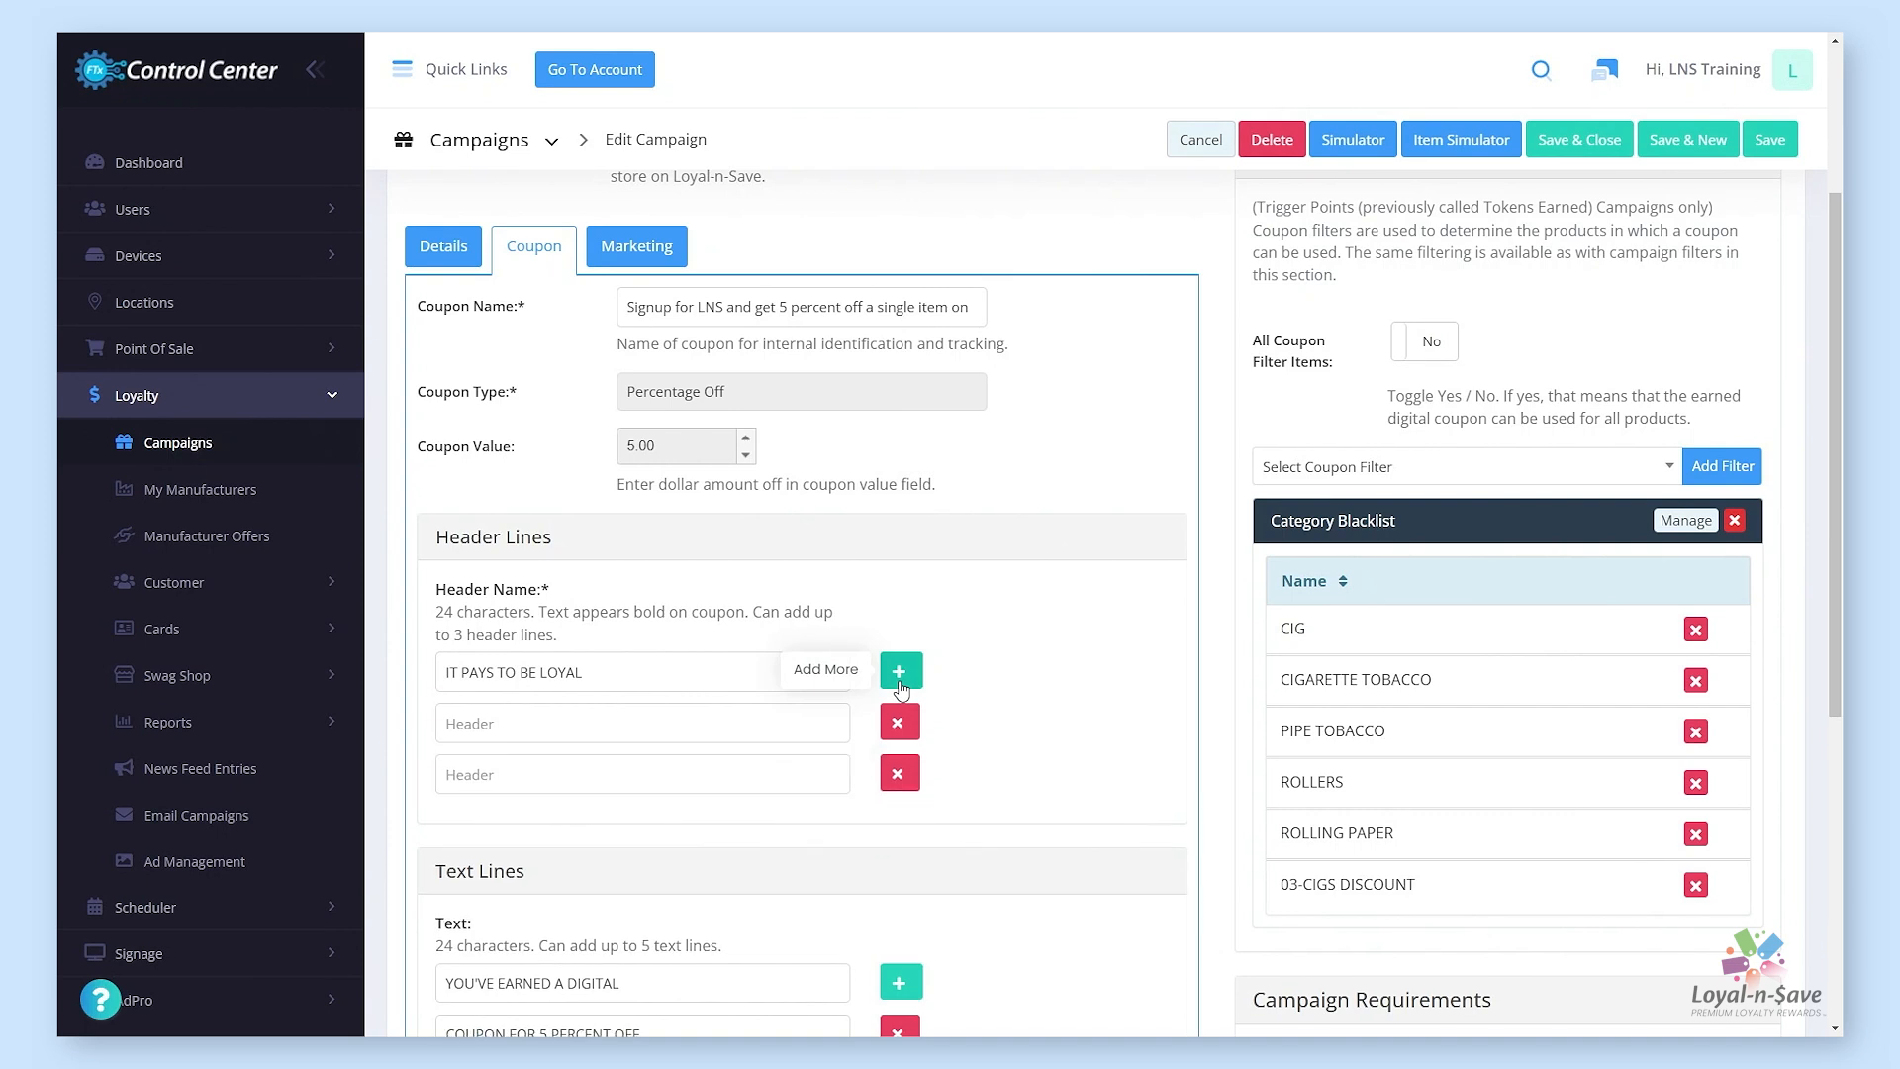
click(908, 738)
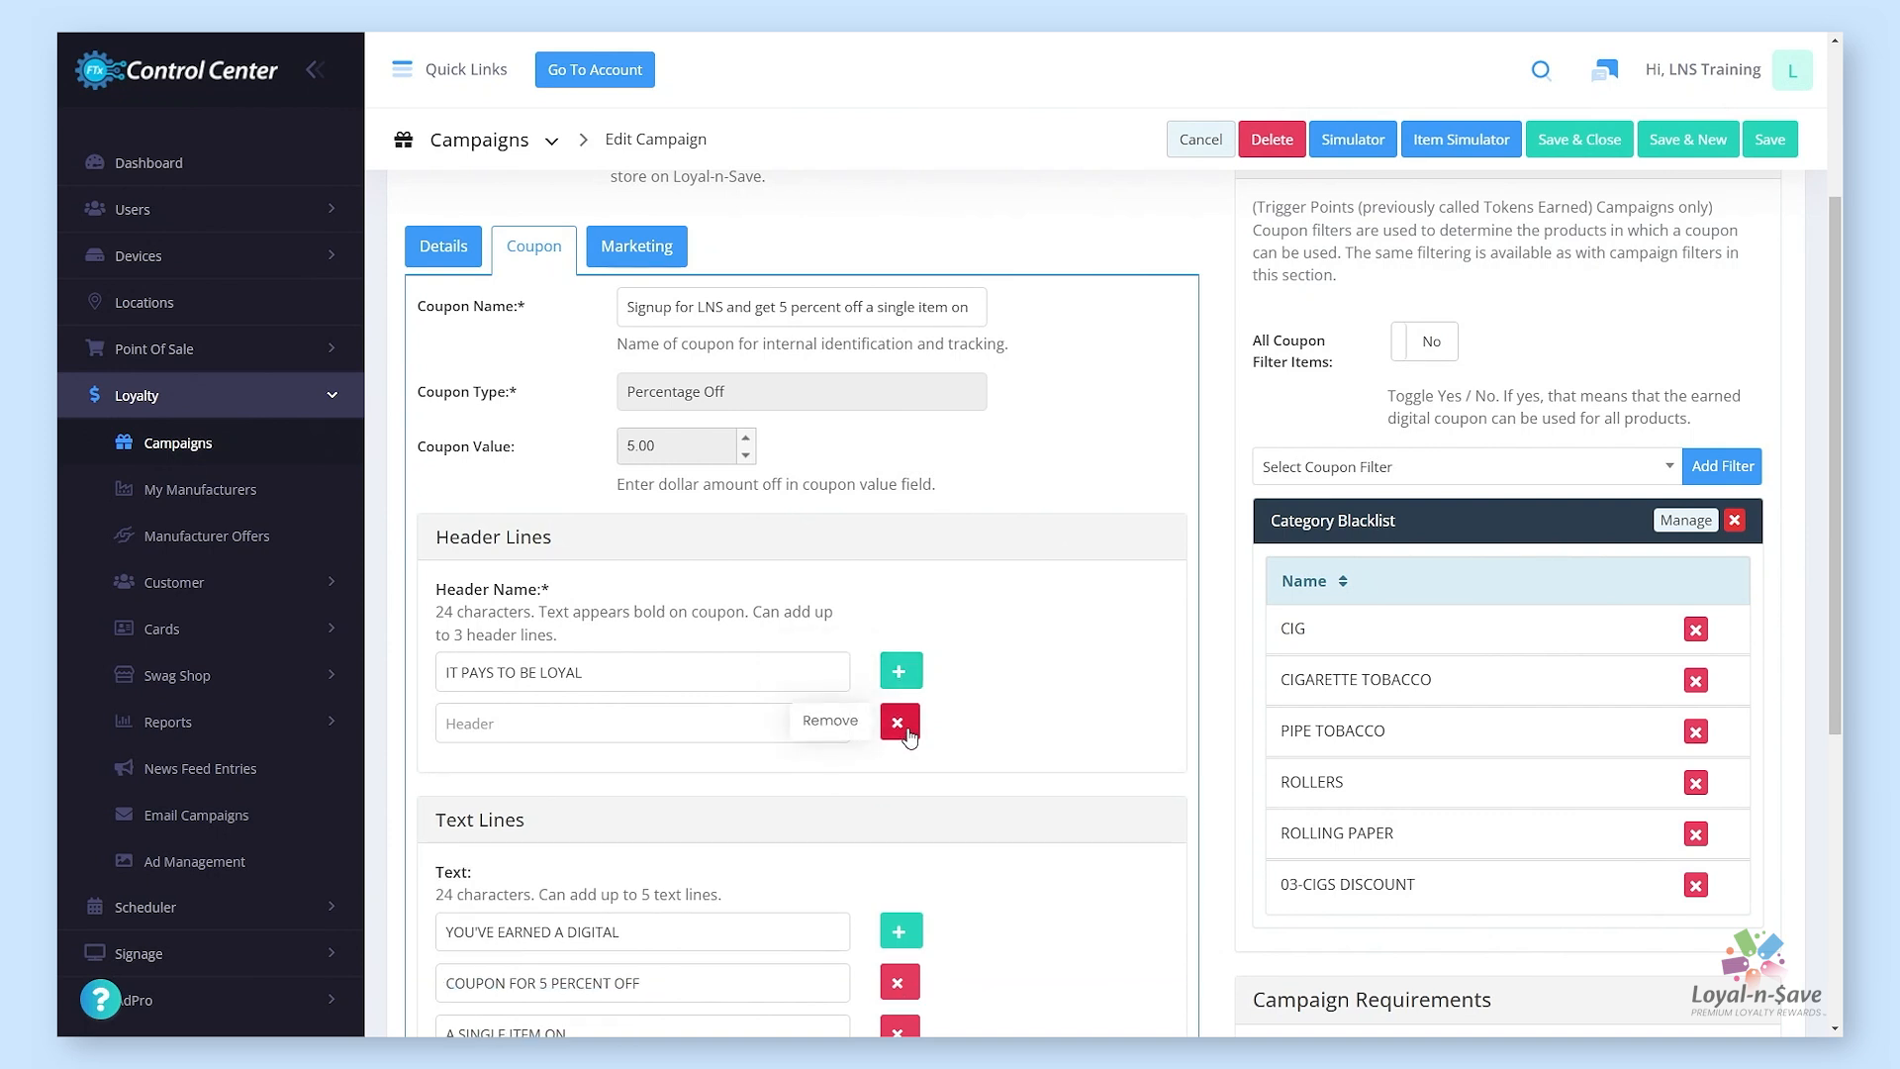
click(907, 738)
- Add a fifth, blank text line to the coupon and remove it again
scroll(1093, 830, down, 1)
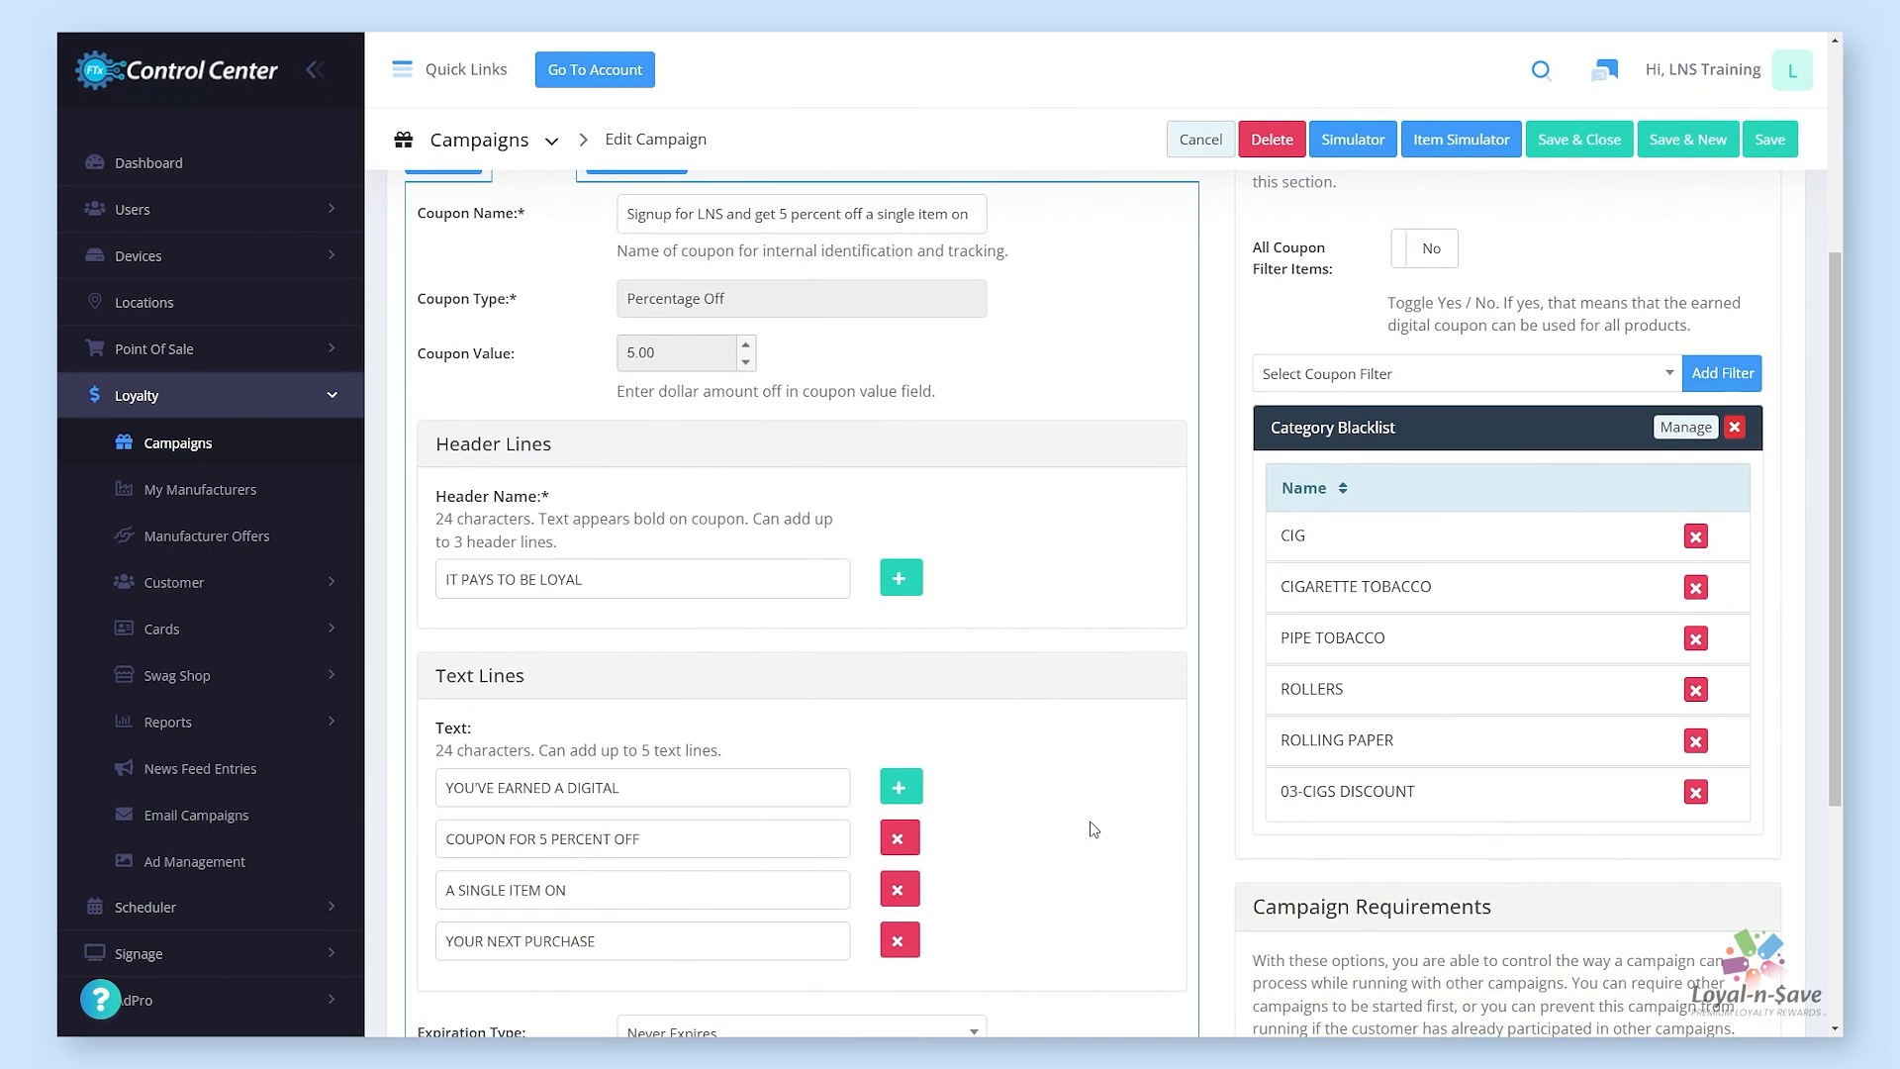
scroll(1094, 829, down, 1)
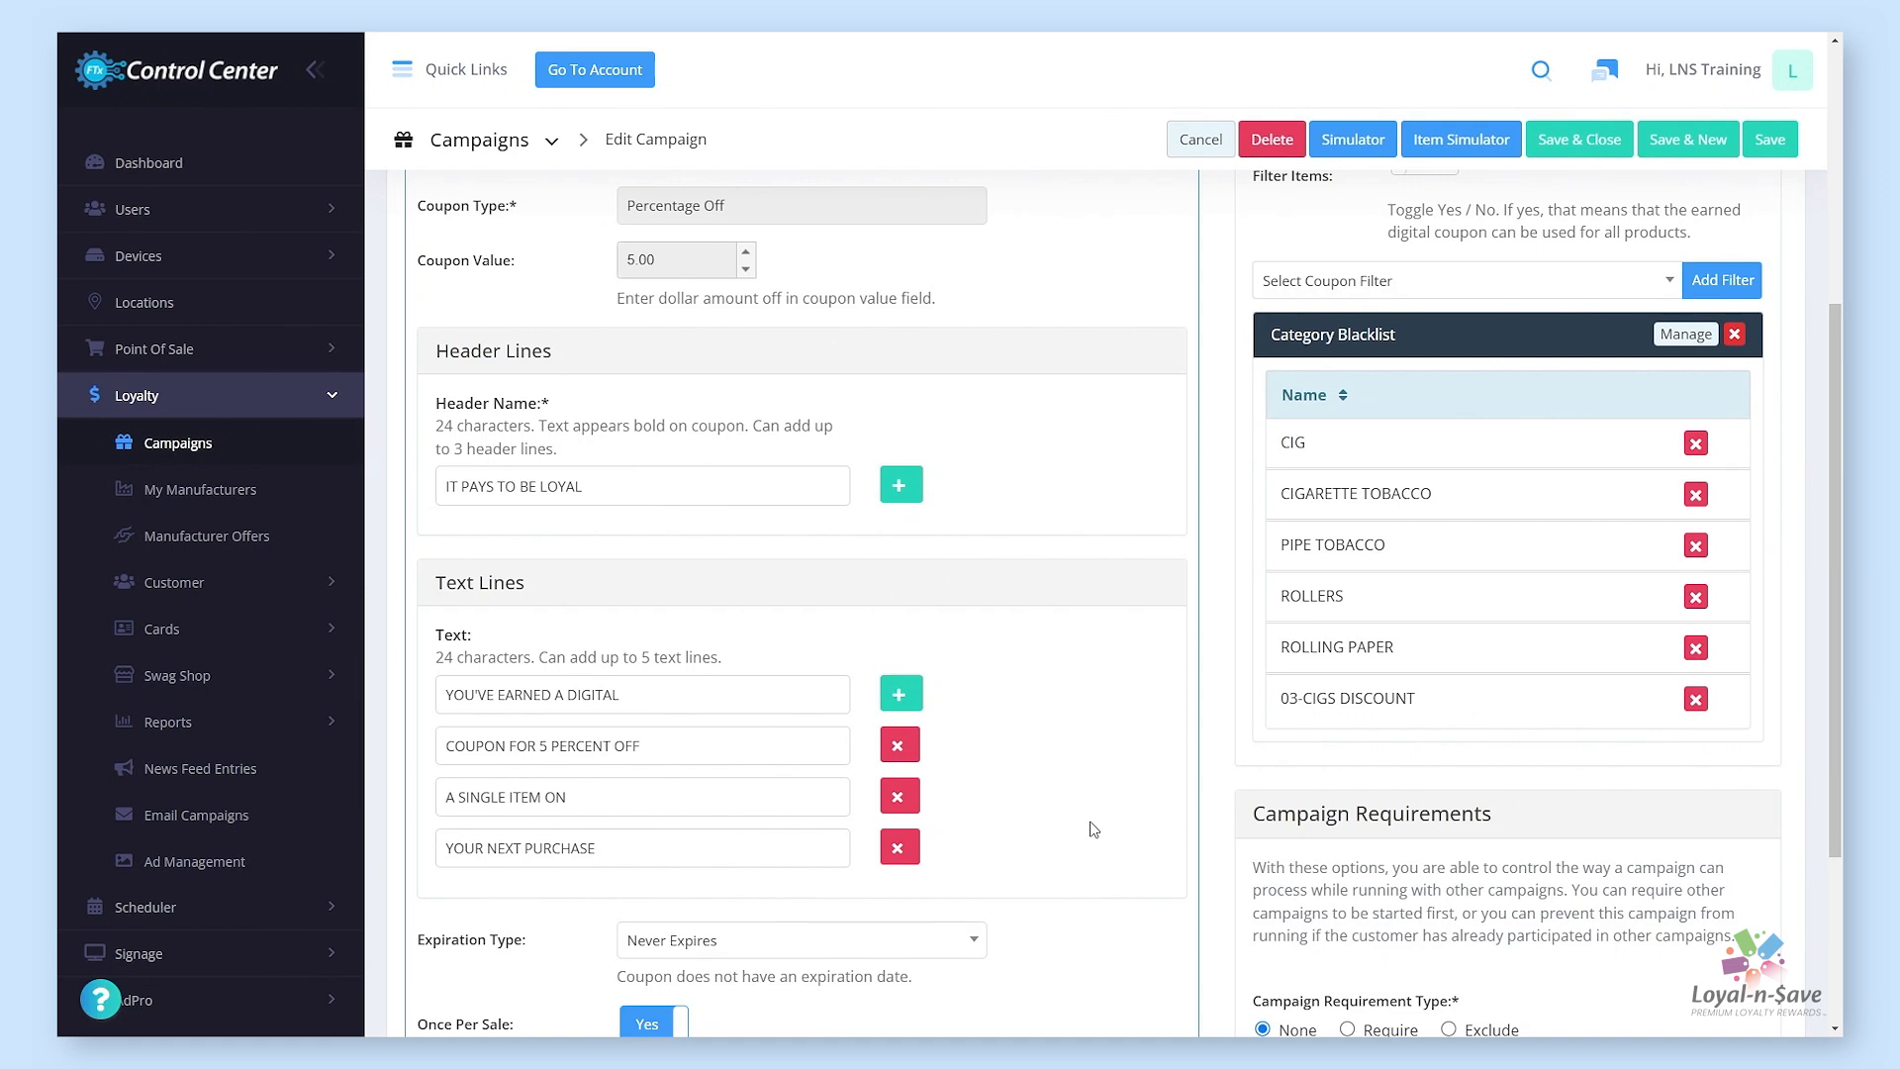
click(901, 697)
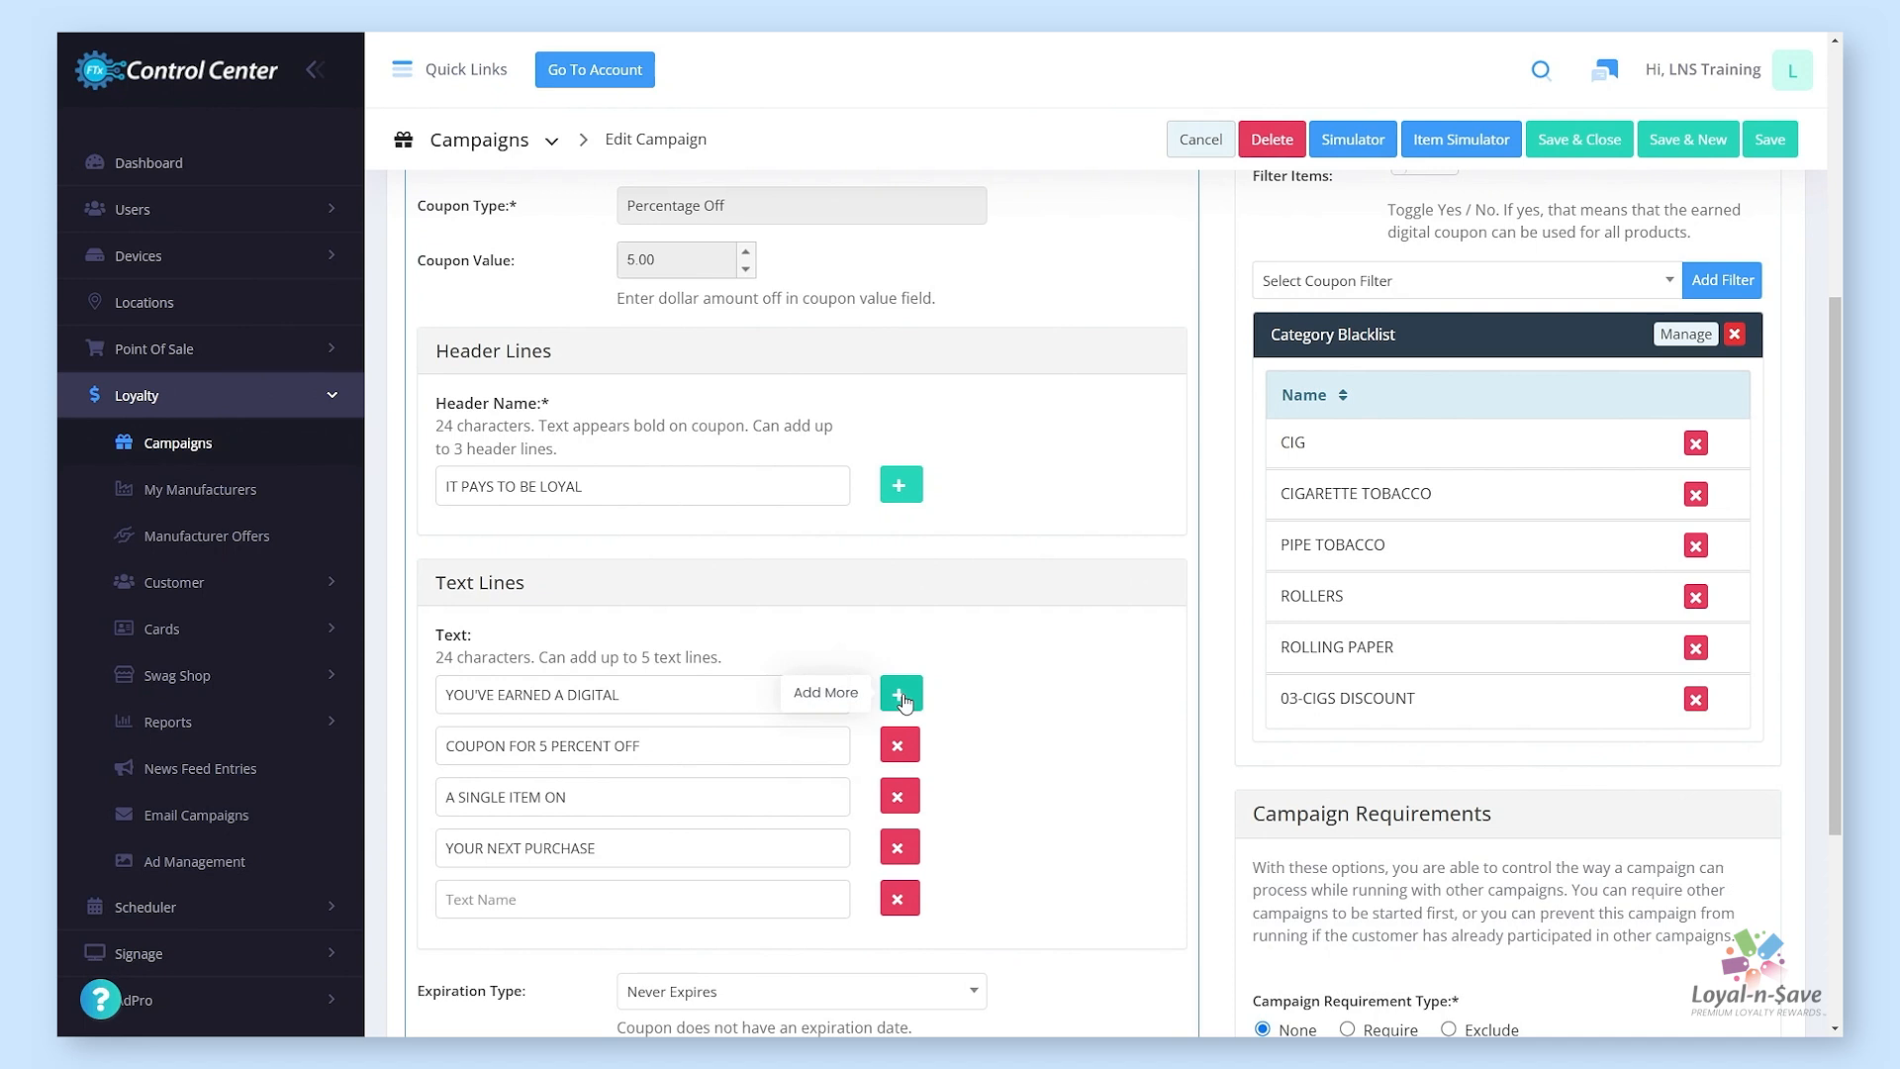
click(656, 903)
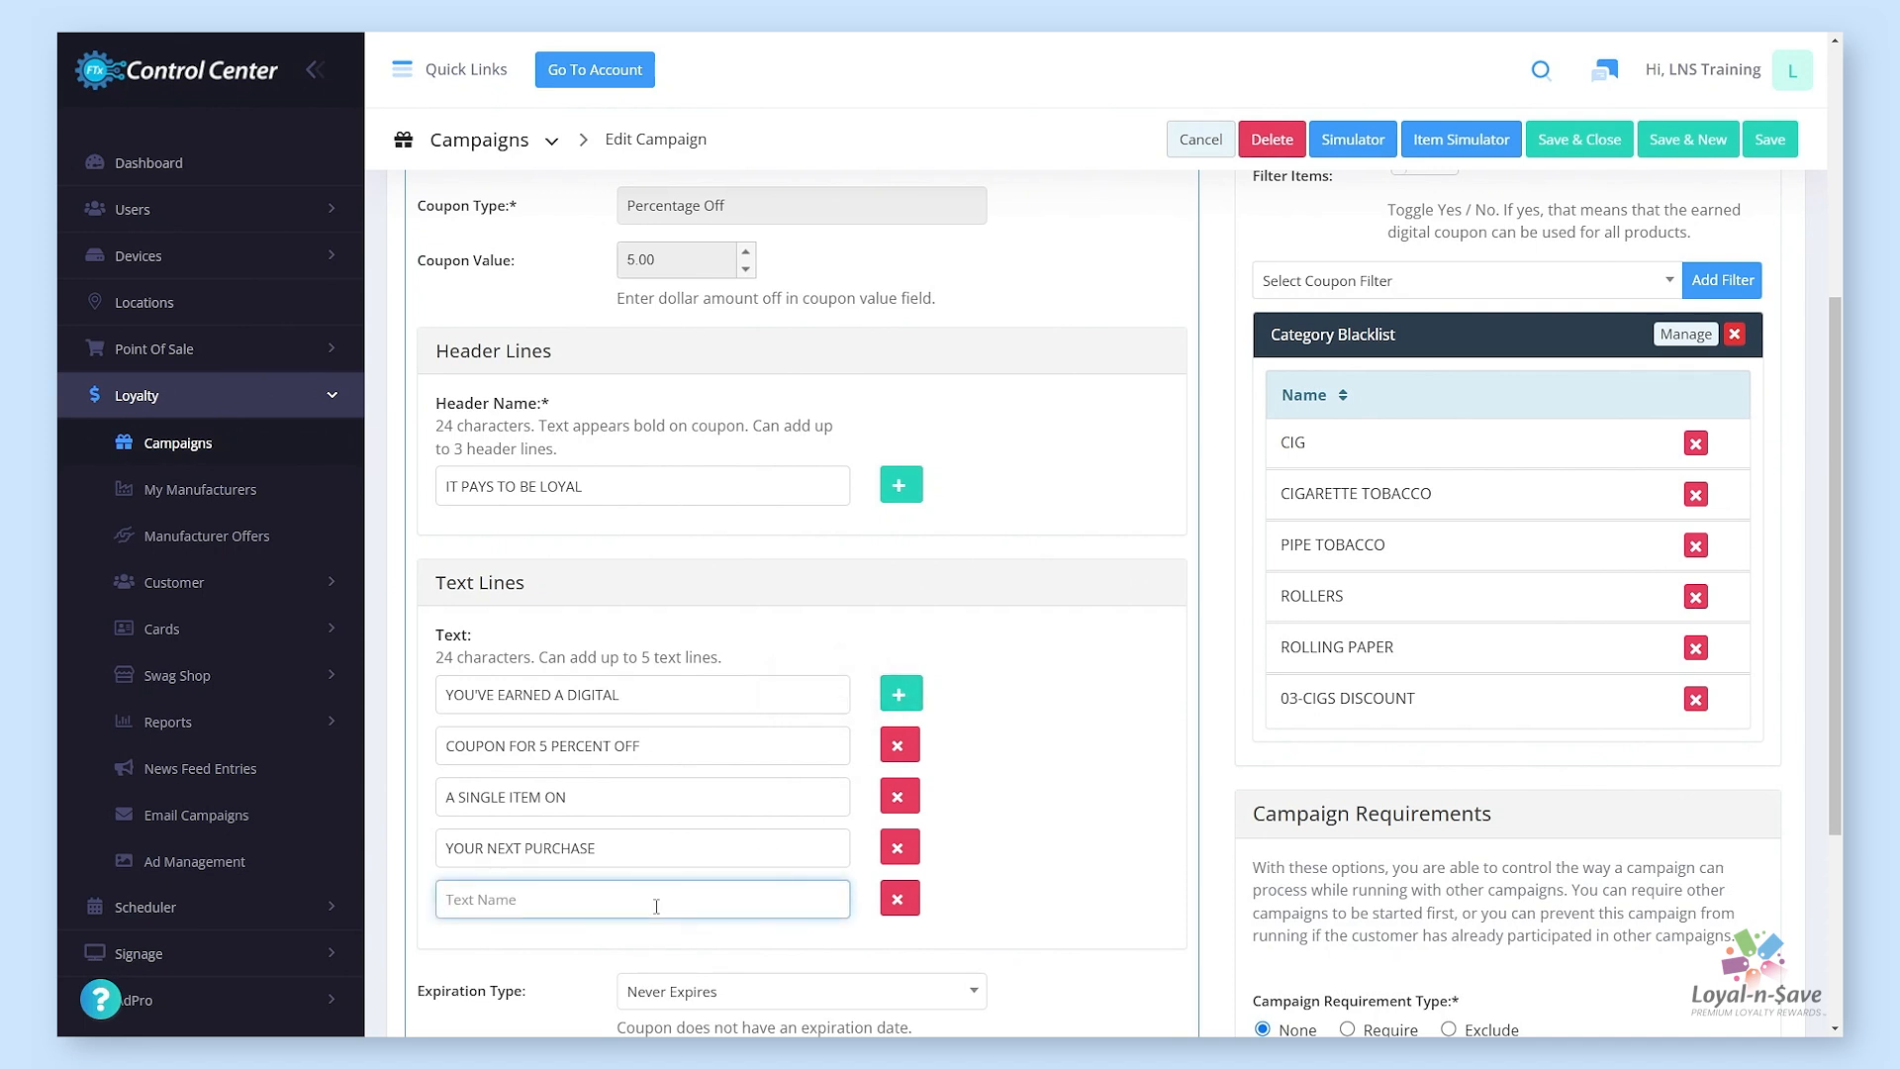
click(900, 899)
- Set the coupon's expiration type to Days After Issue with a validity of 30 days
scroll(1174, 971, down, 2)
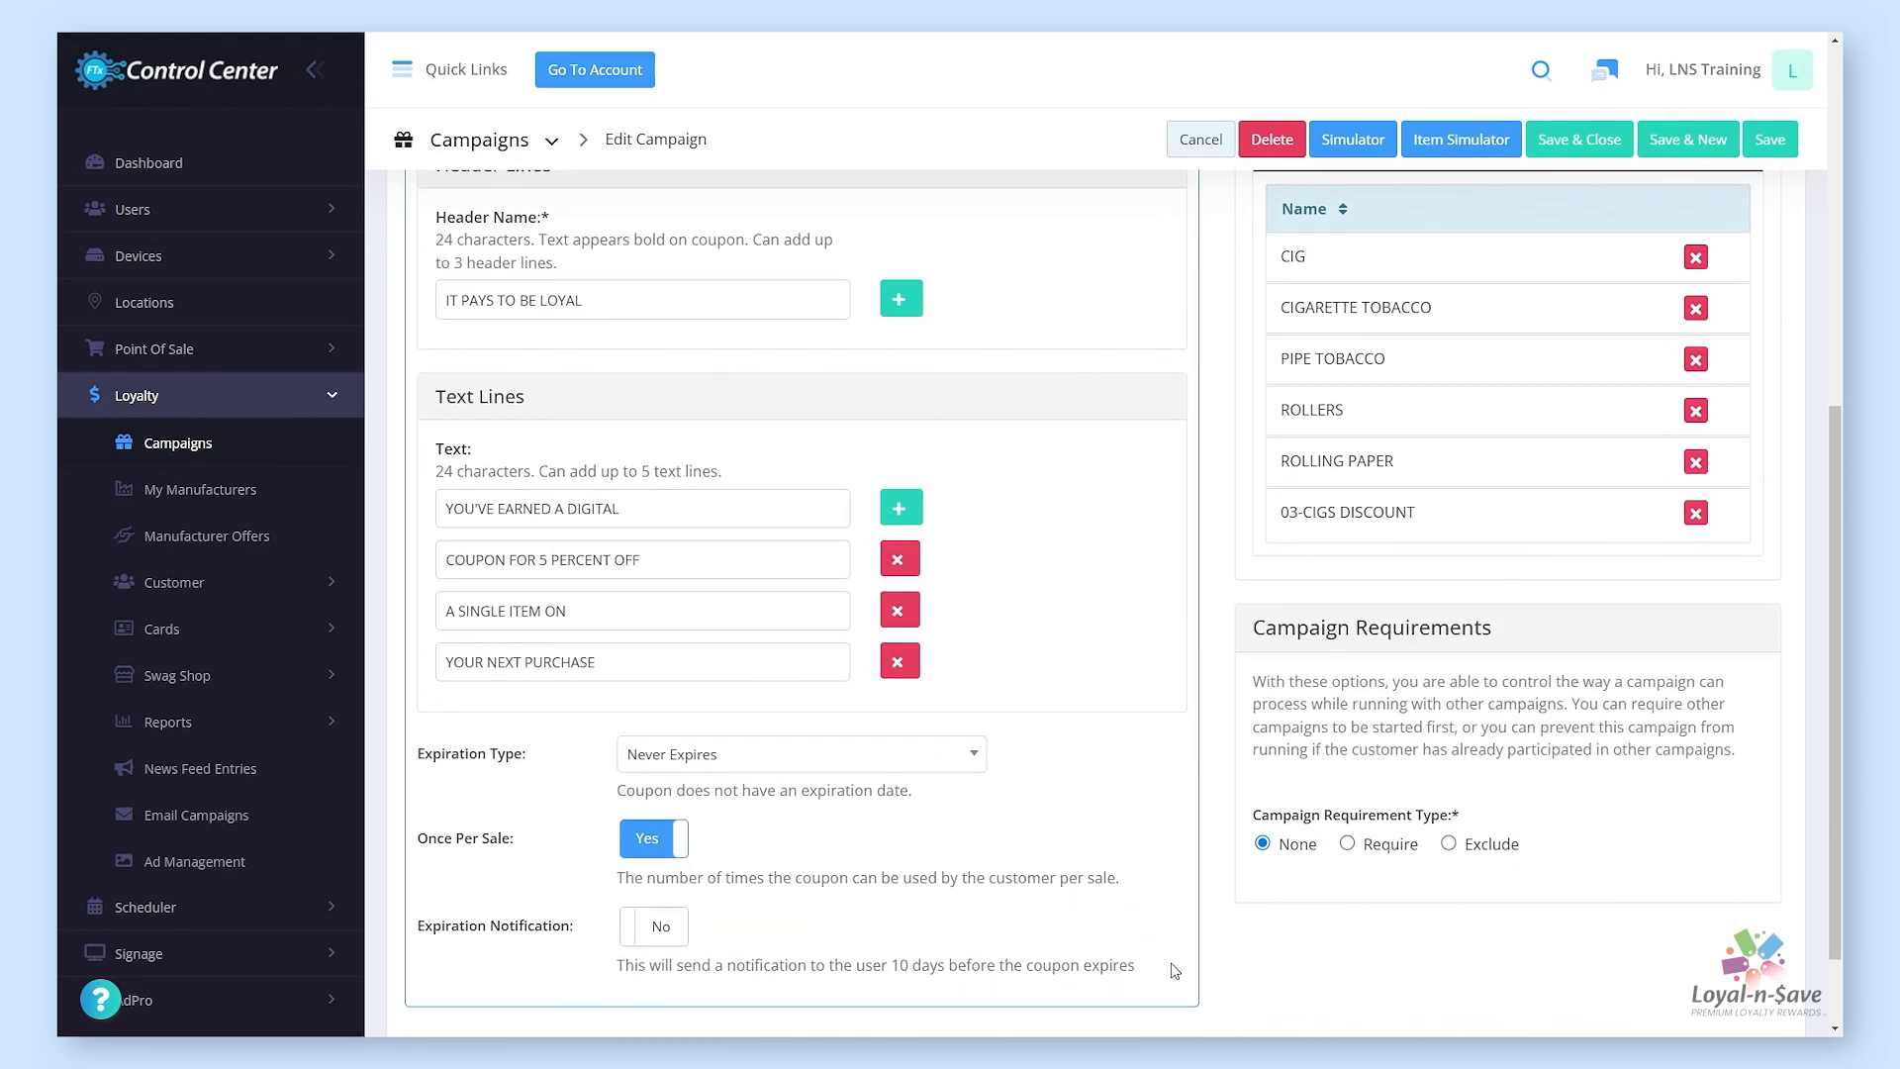
scroll(1175, 971, down, 1)
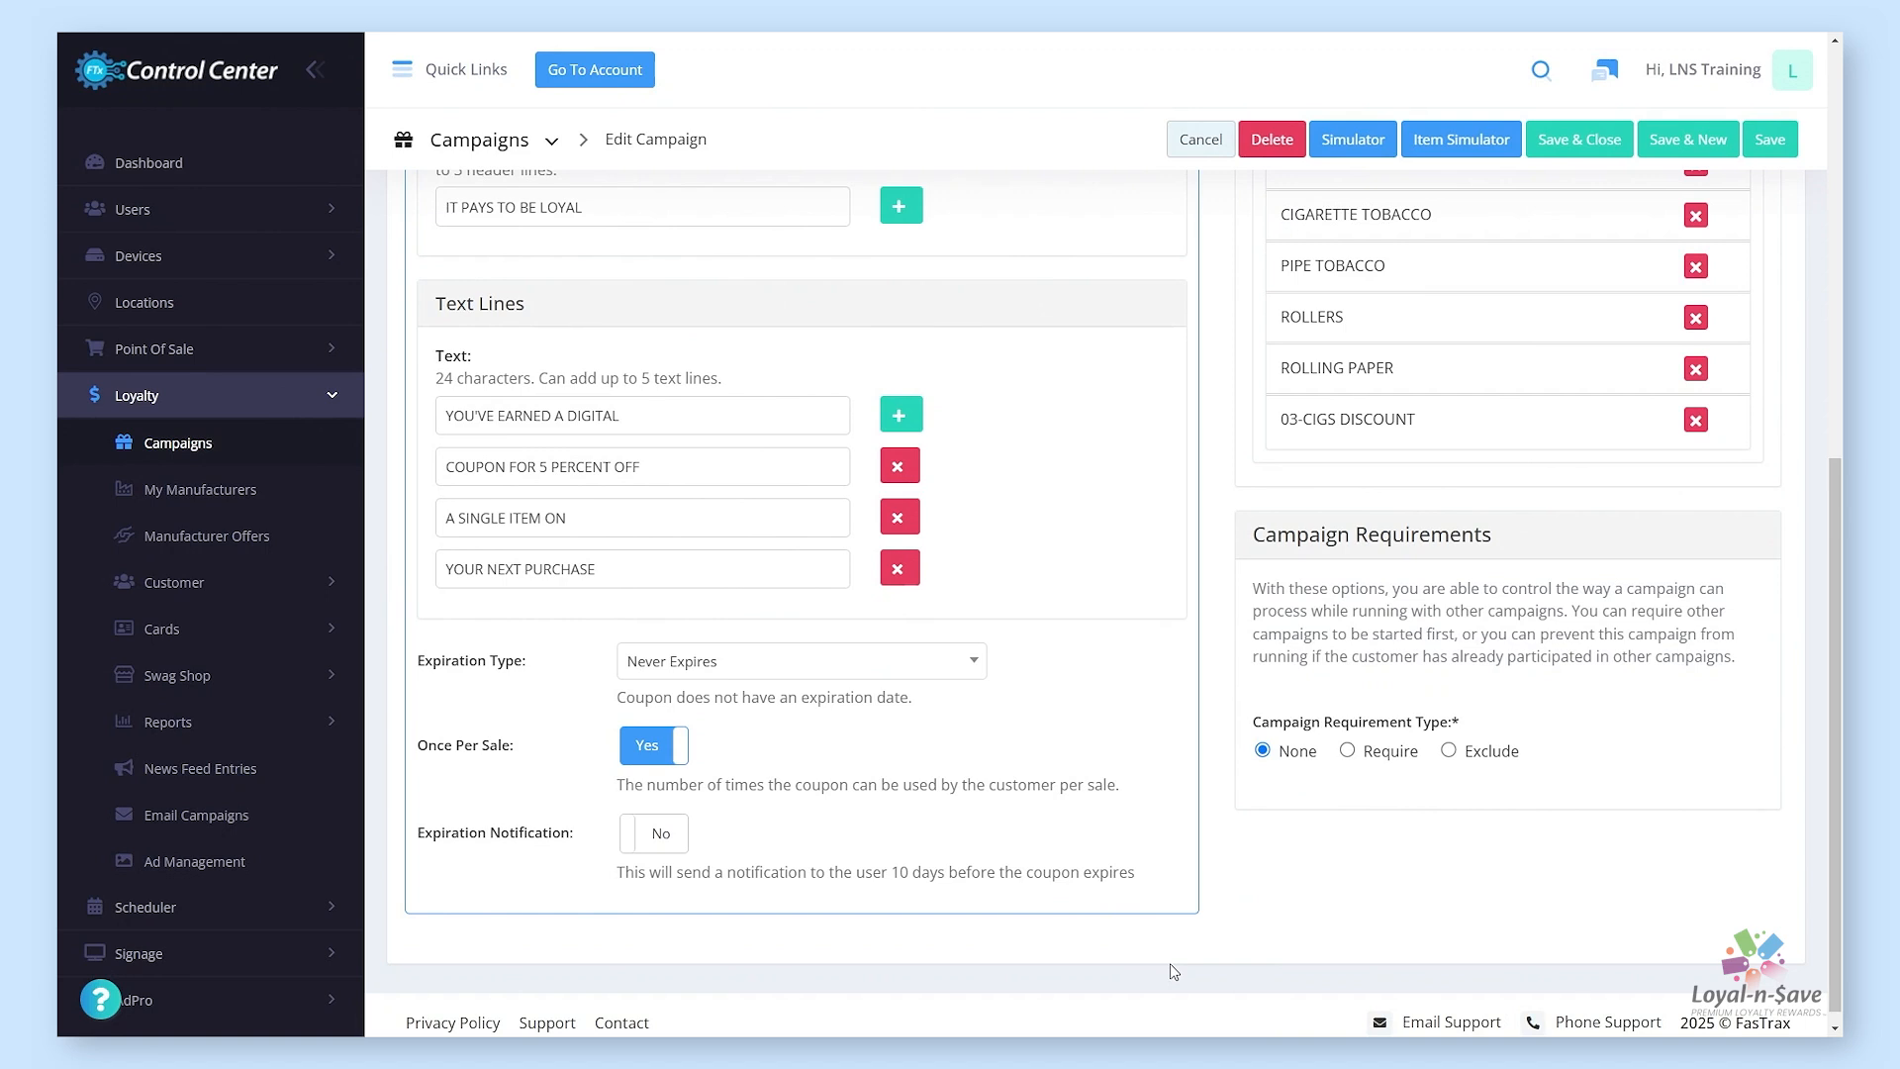
click(973, 671)
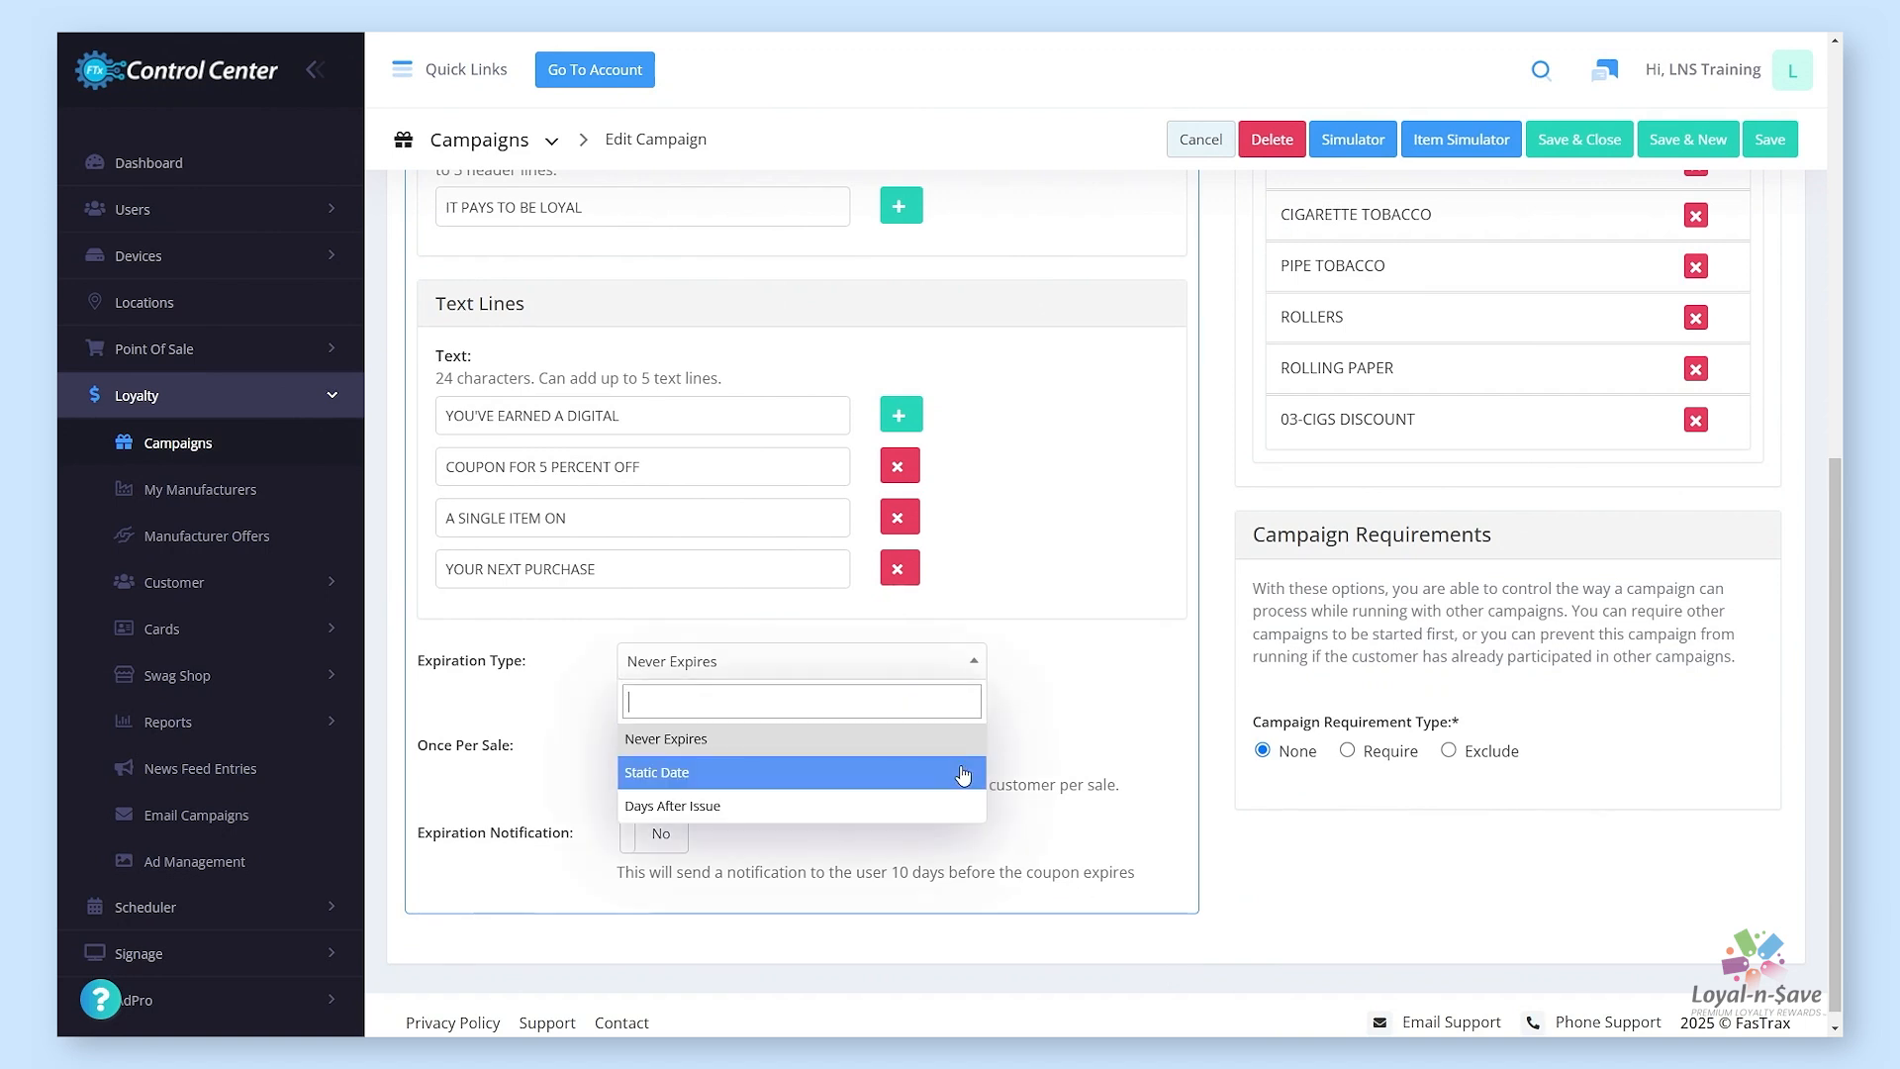
click(965, 773)
click(974, 664)
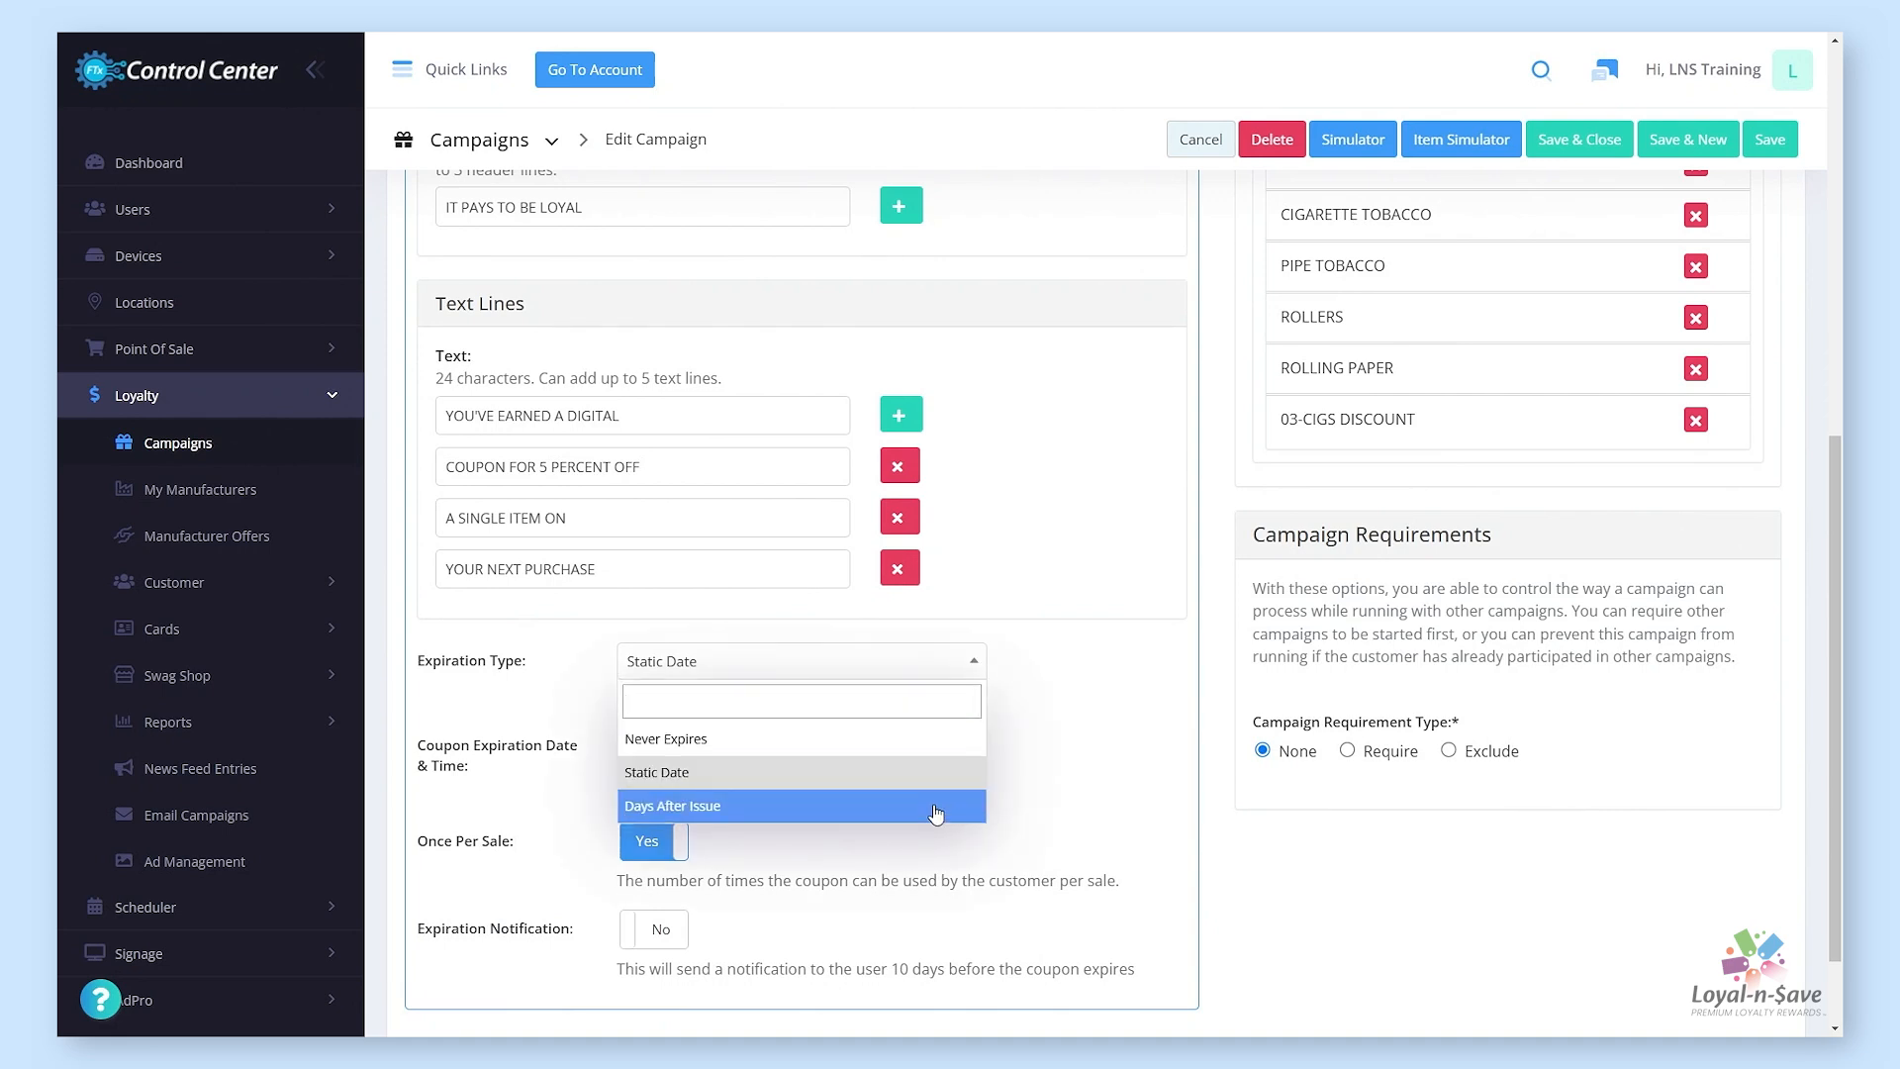
click(936, 814)
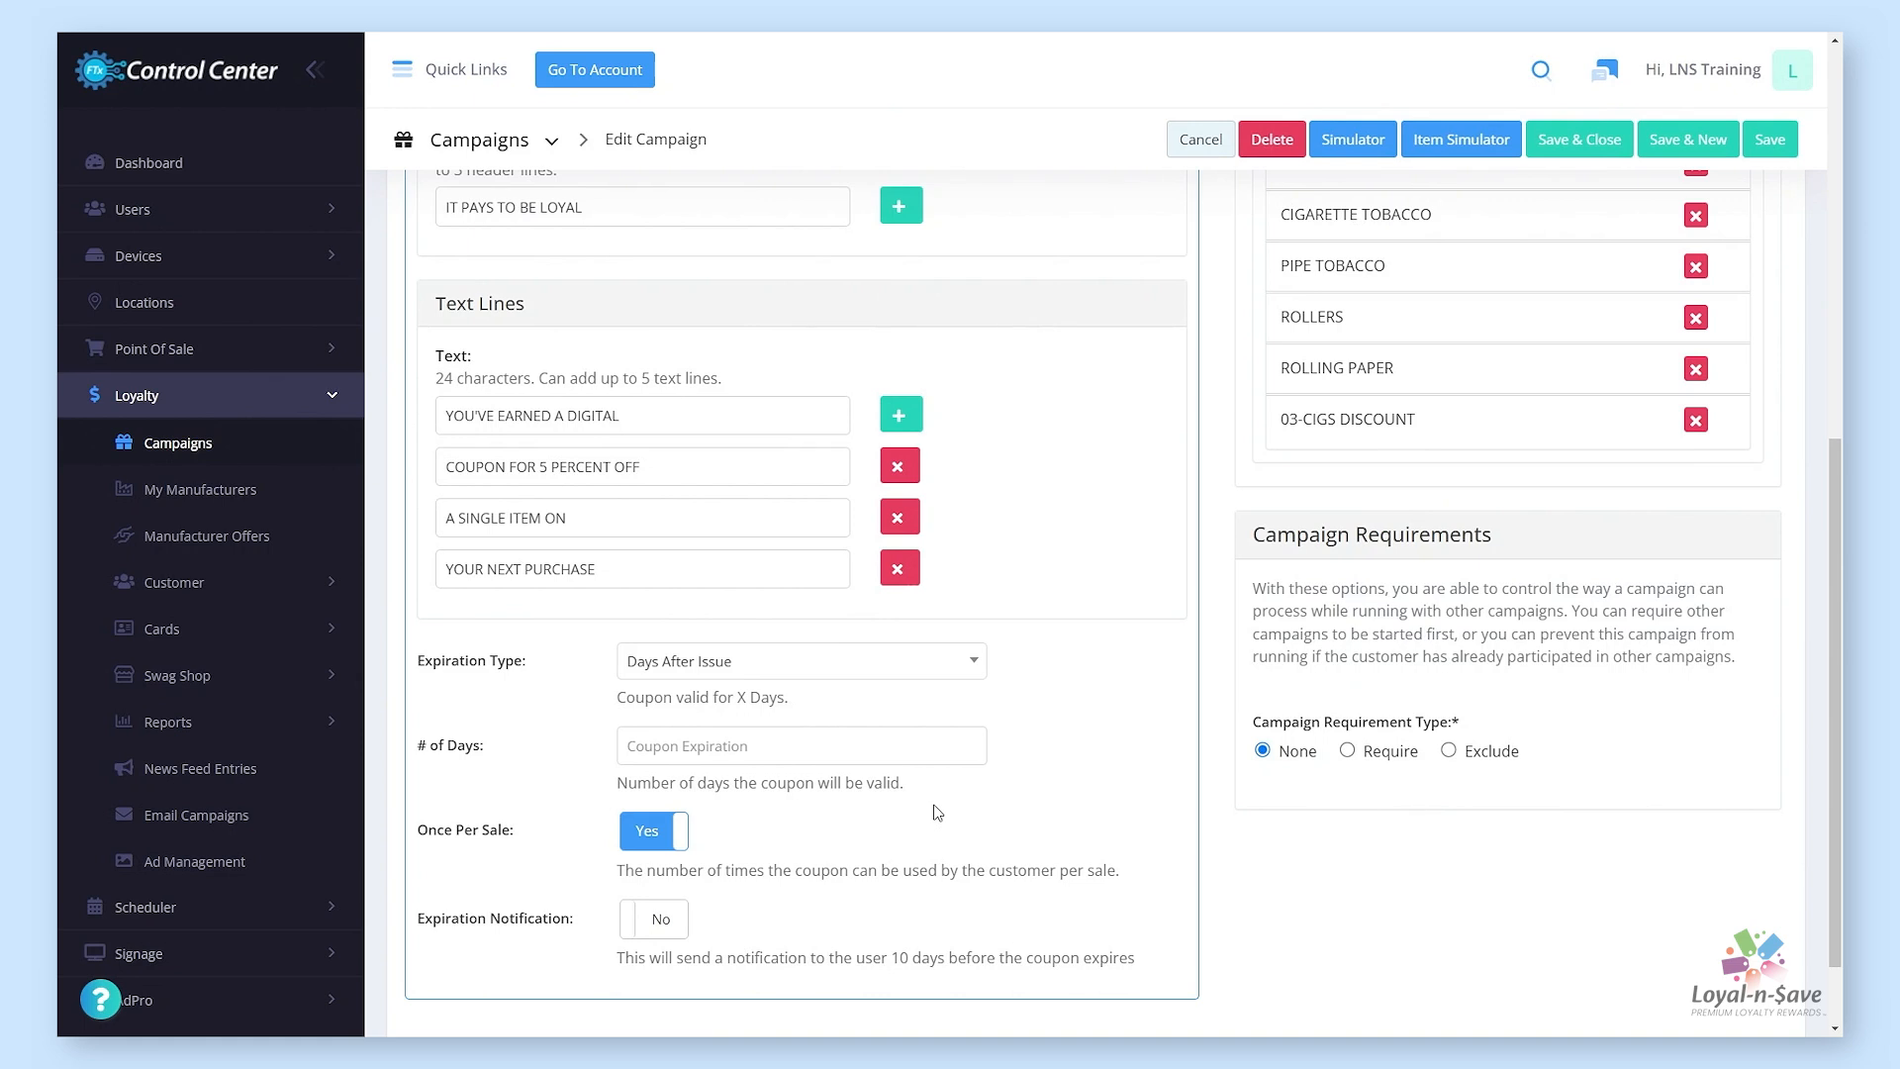
click(937, 752)
text(30)
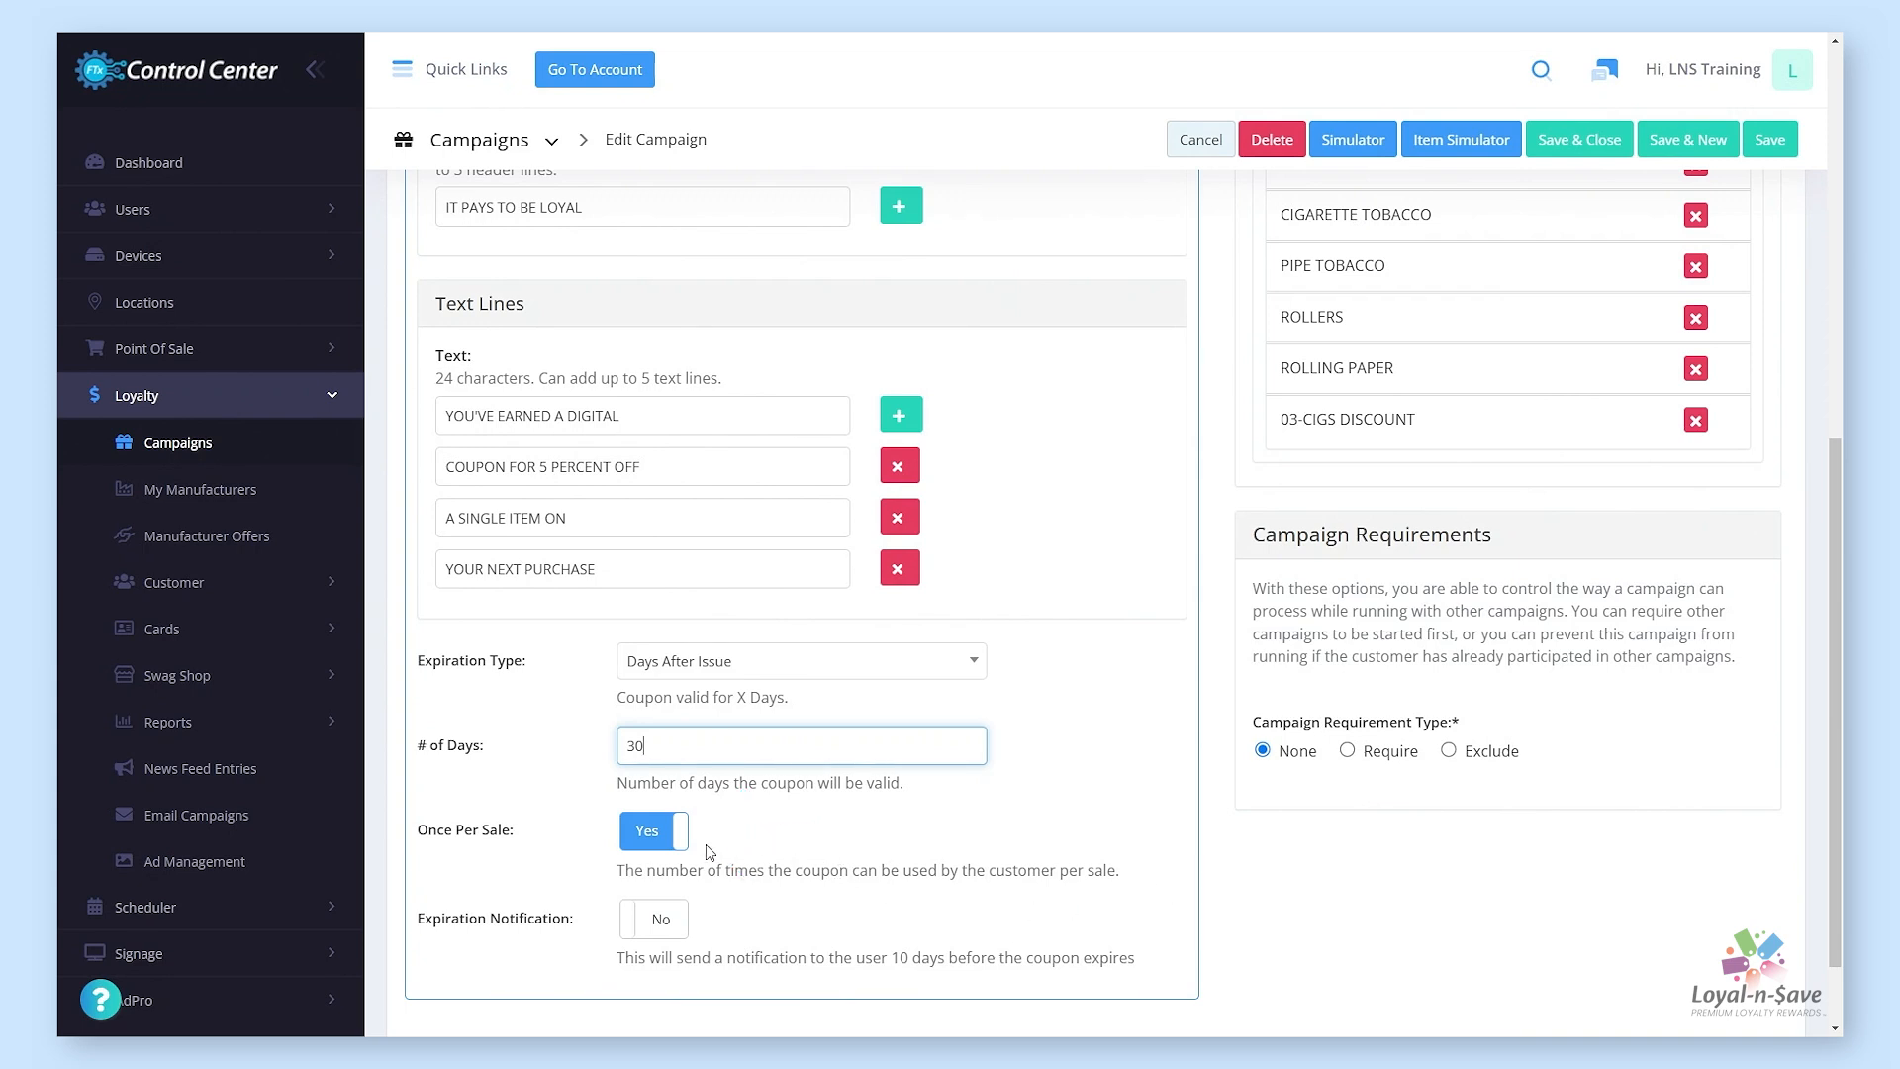
- Turn off Once Per Sale, accepting unlimited use, and set Max Coupons Per Sale to 2
click(668, 849)
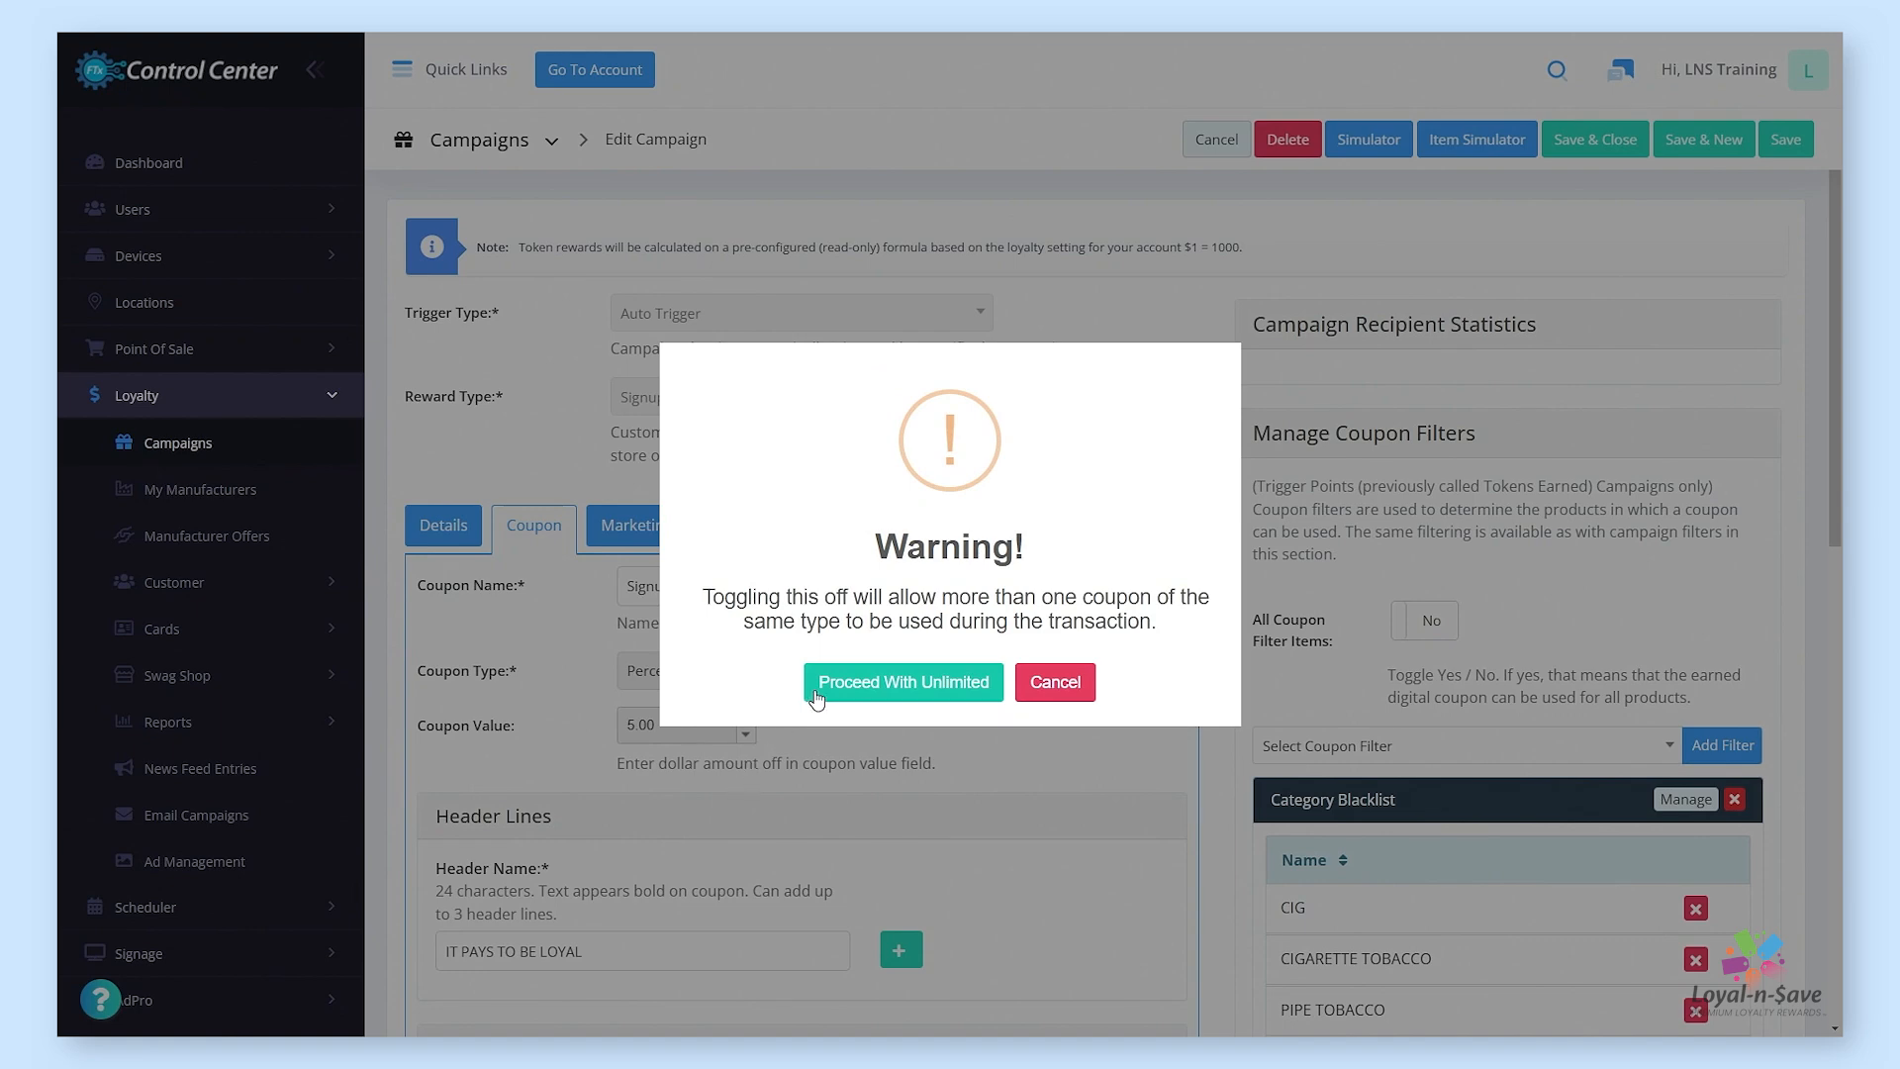
click(818, 693)
scroll(791, 790, down, 6)
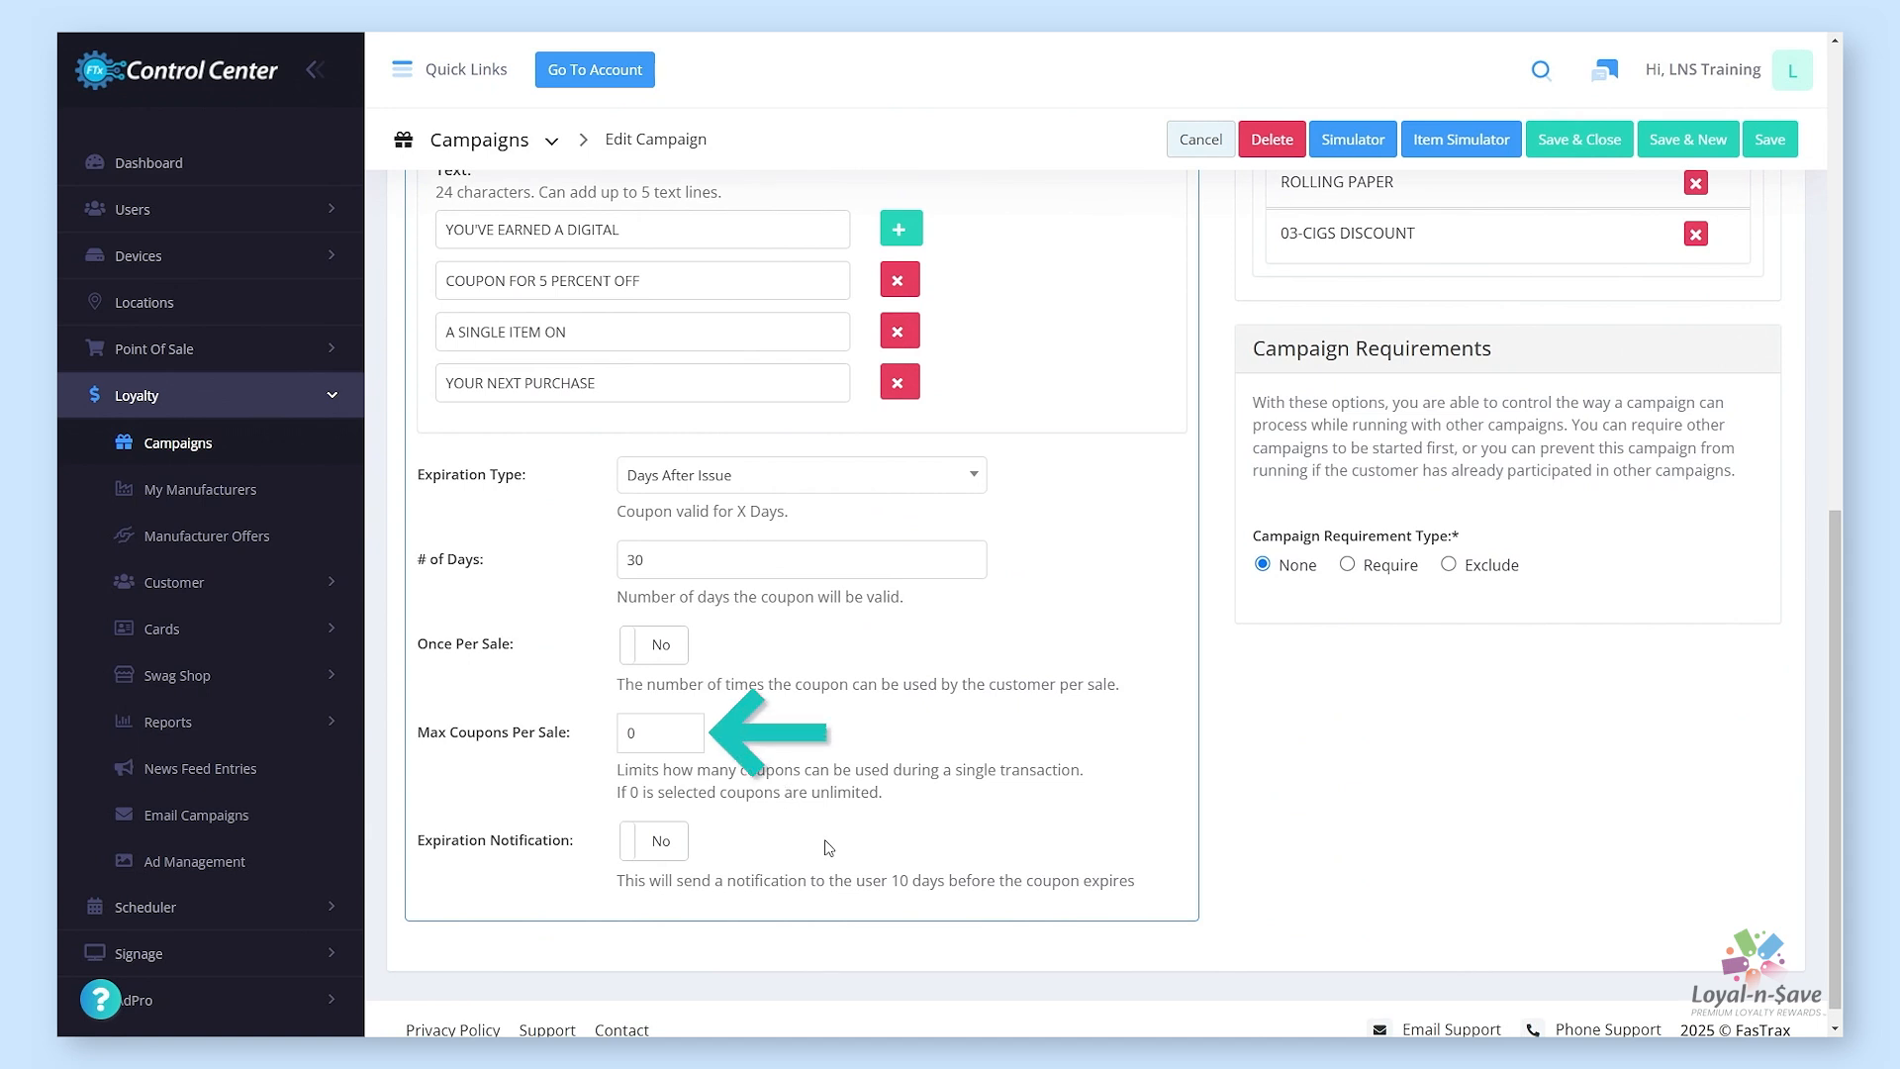
key(Tab)
text(2)
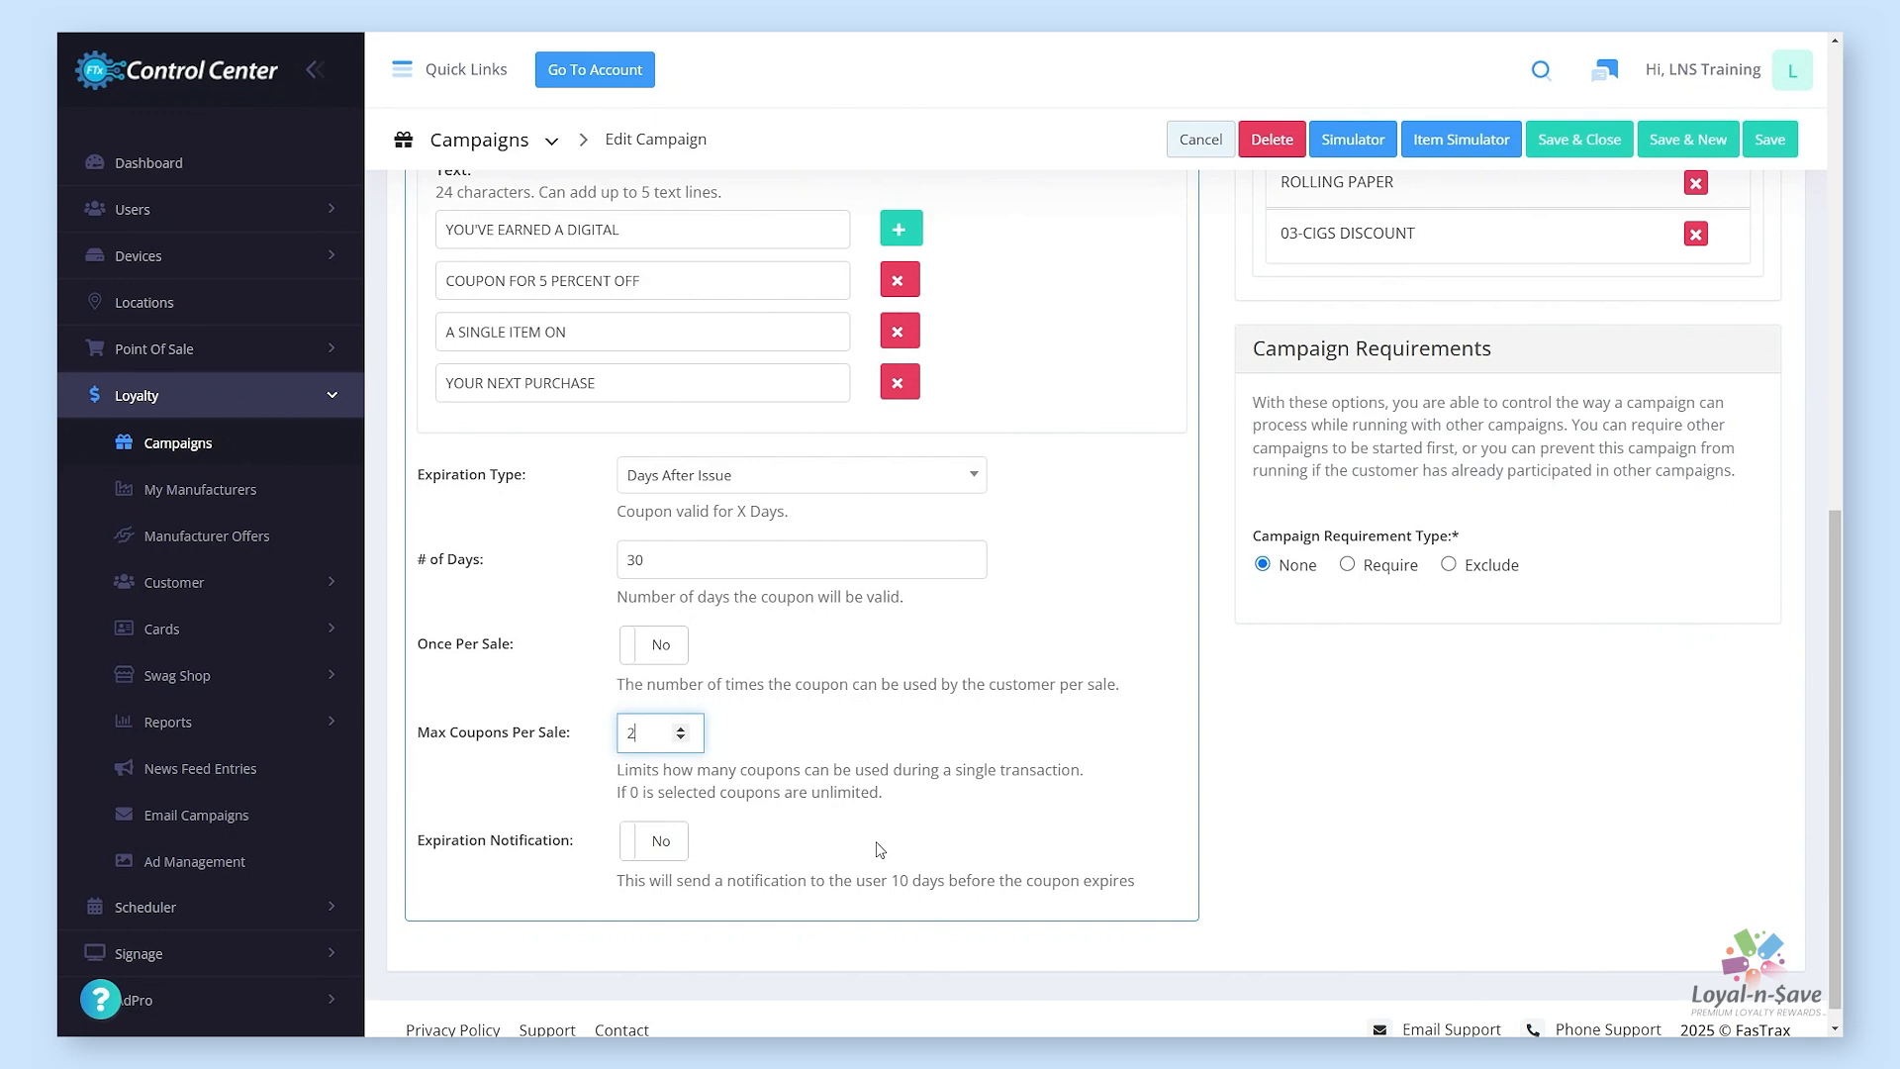
- Enable the Expiration Notification for the coupon
click(686, 844)
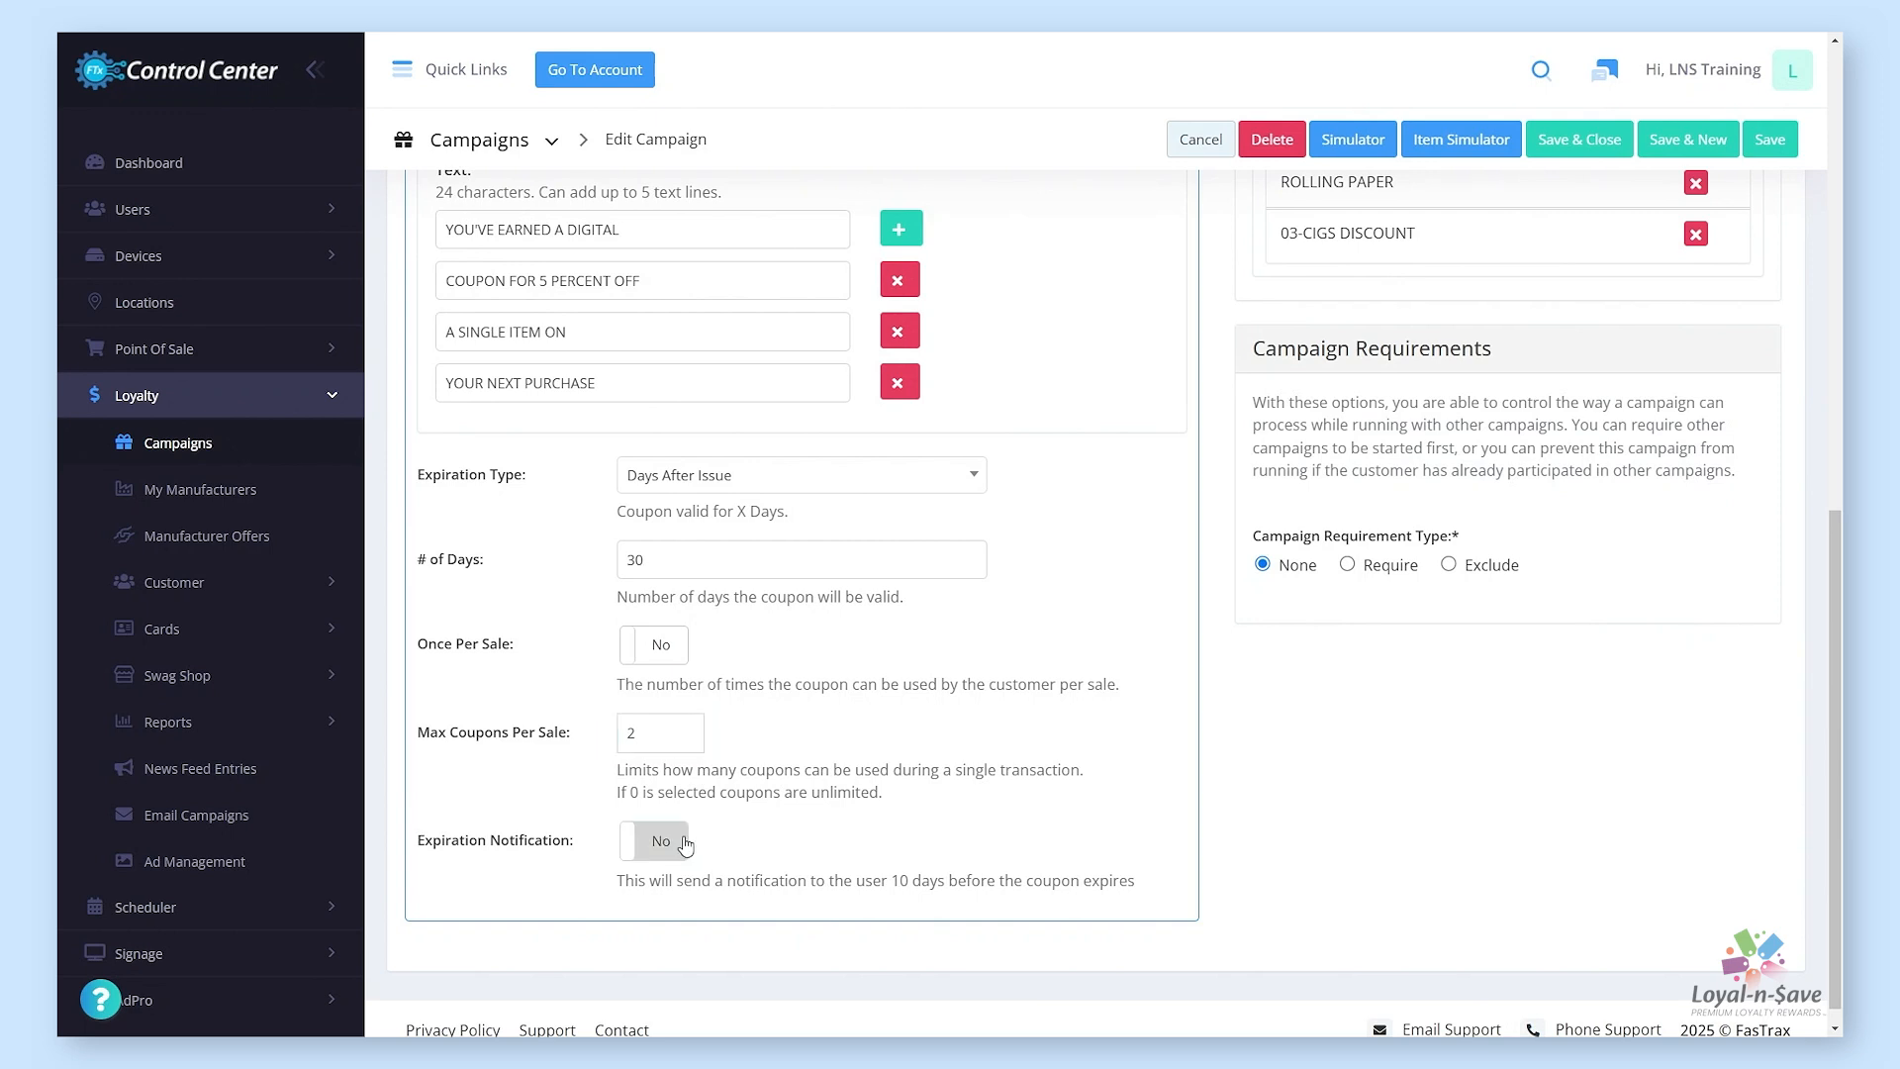
click(686, 844)
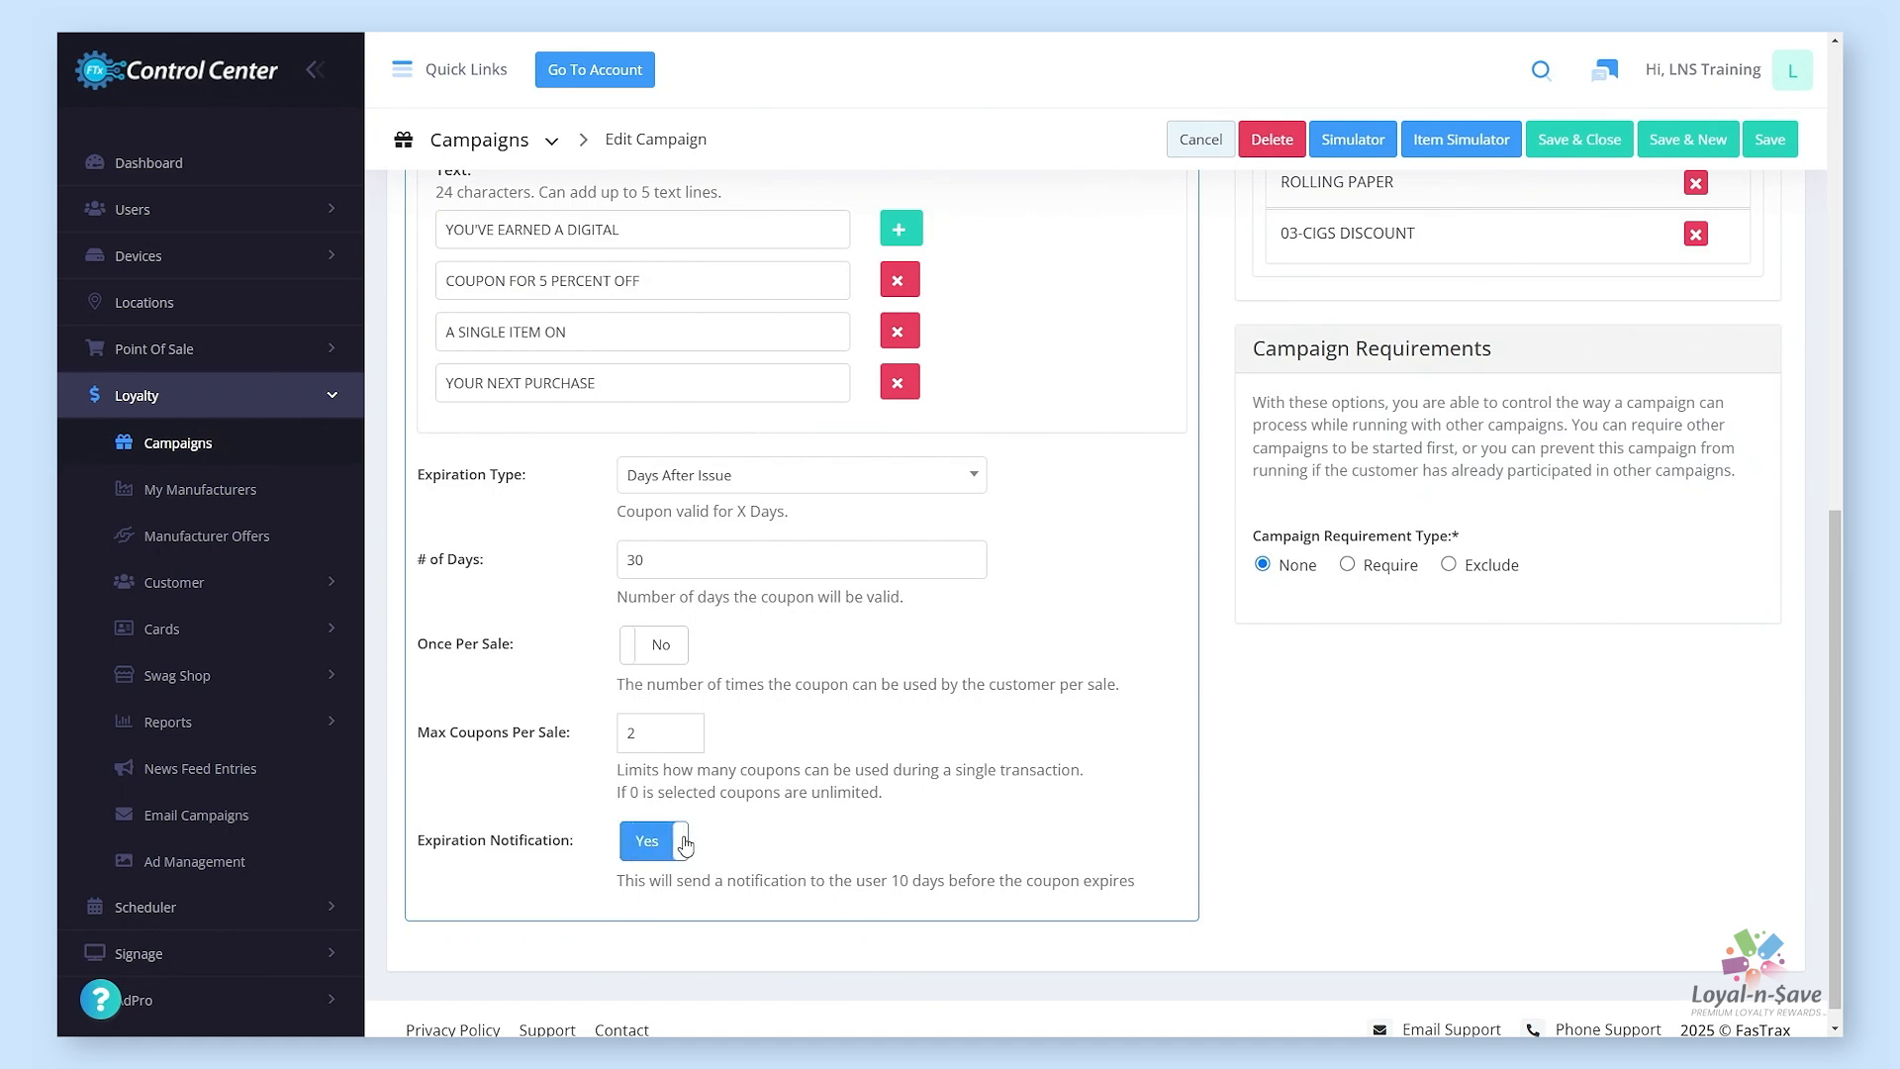